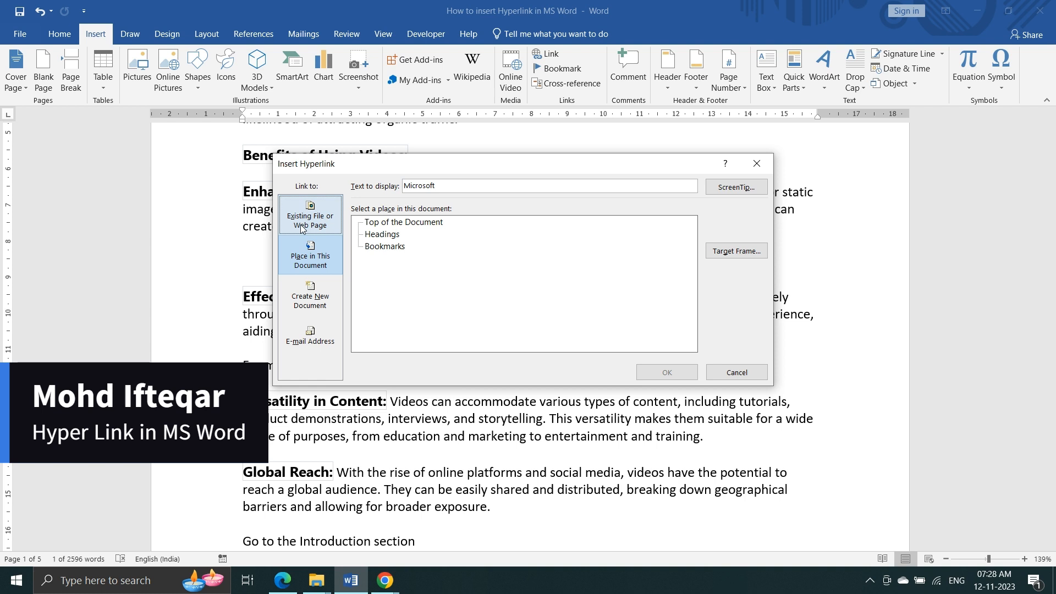
- Link 'Microsoft' to a web page and give it the ScreenTip 'Please click on this link'
{"action": "left_click", "coordinate": [302, 227]}
{"action": "left_click", "coordinate": [737, 187]}
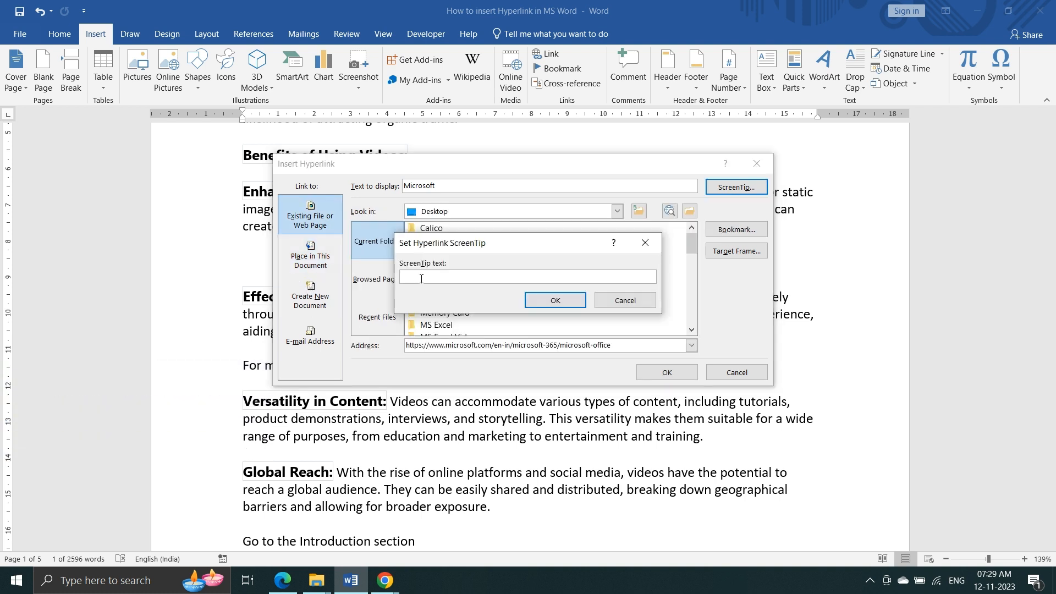
{"action": "type", "text": "Please click on this link"}
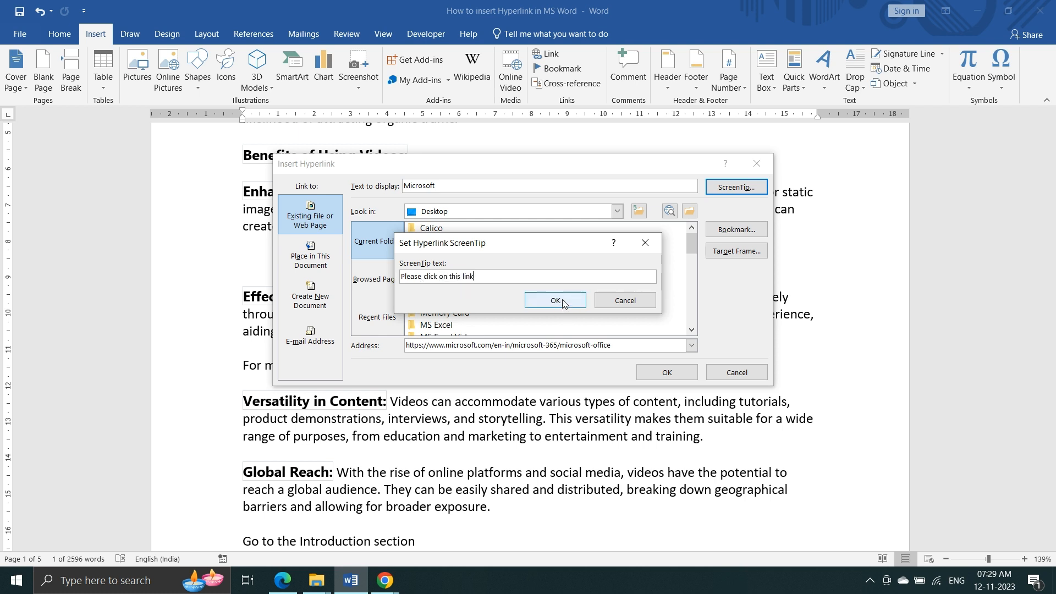
{"action": "left_click", "coordinate": [556, 300]}
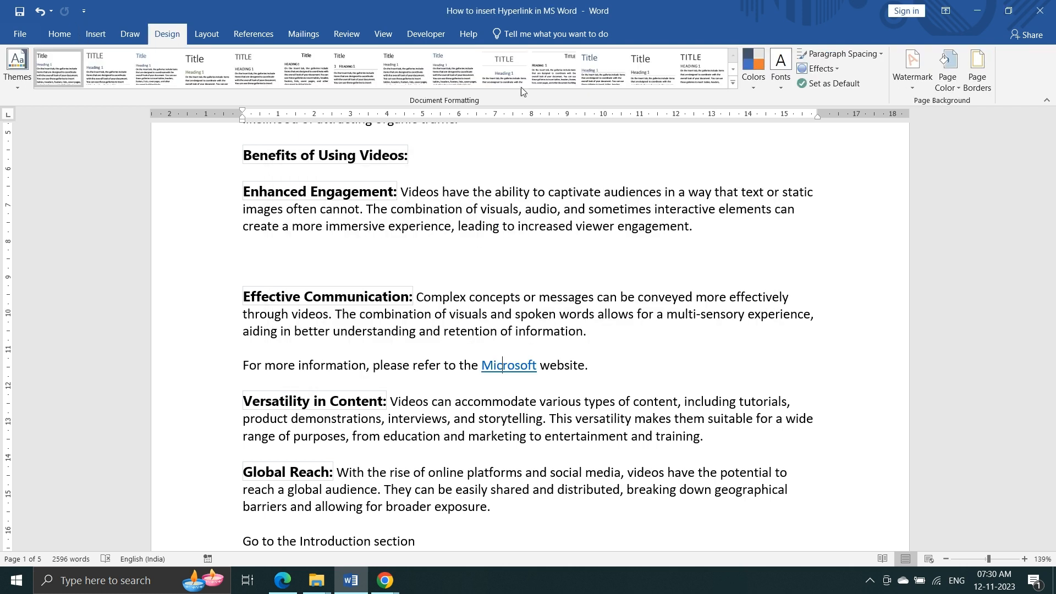
- Browse the Design > Colors theme colour sets and close the list without choosing one
{"action": "left_click", "coordinate": [751, 87]}
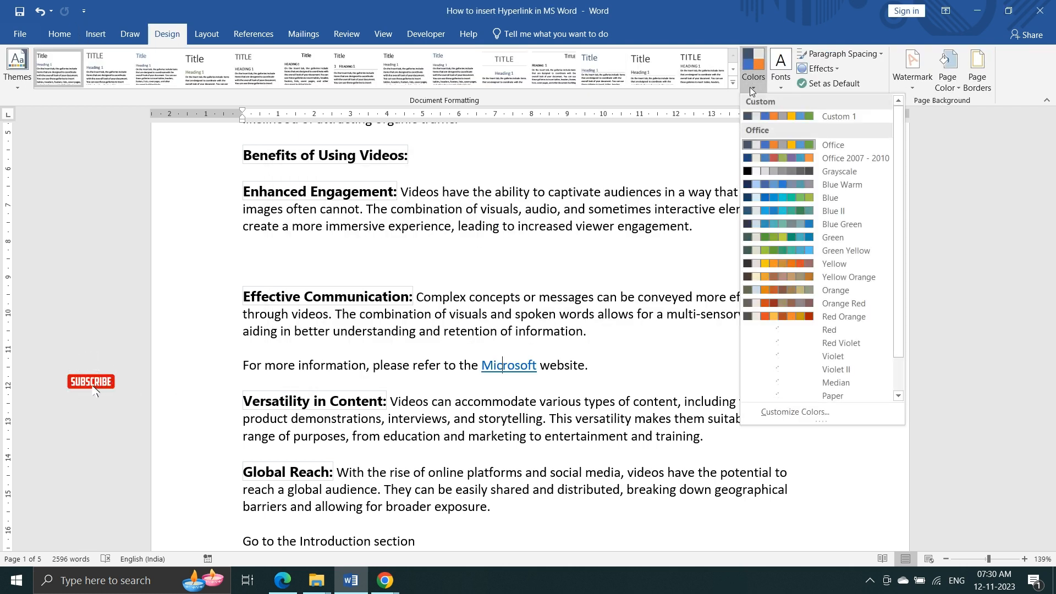
{"action": "scroll", "coordinate": [831, 285], "scroll_direction": "down", "scroll_amount": 2}
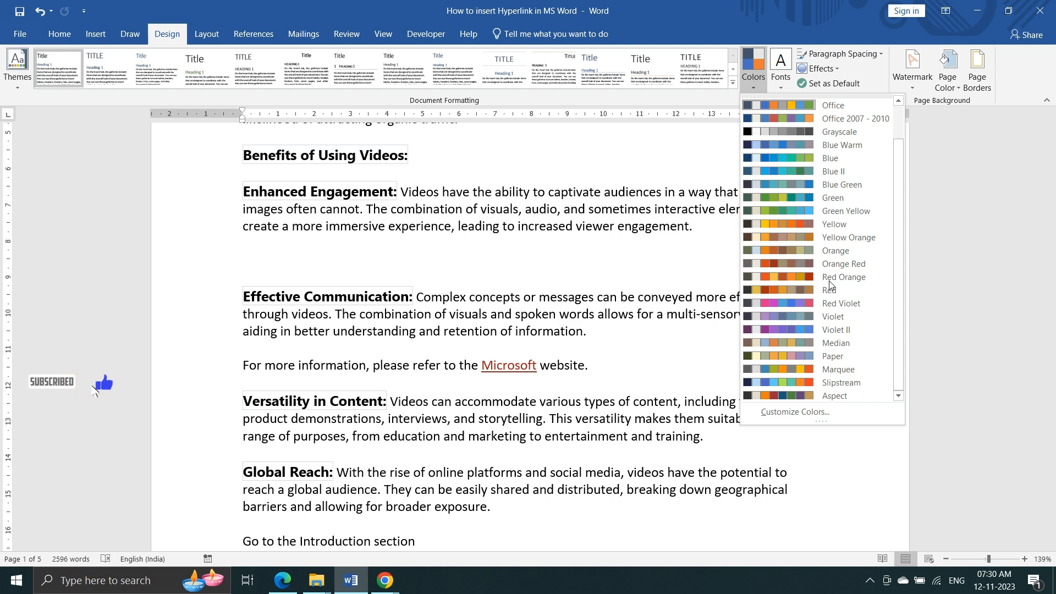
{"action": "left_click", "coordinate": [590, 378]}
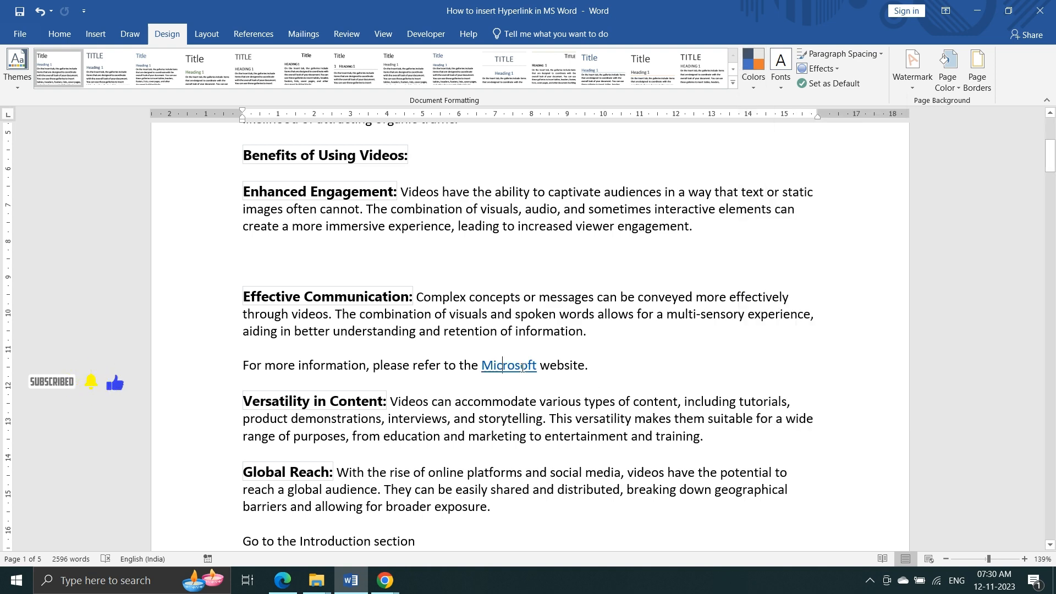
{"action": "mouse_move", "coordinate": [522, 367]}
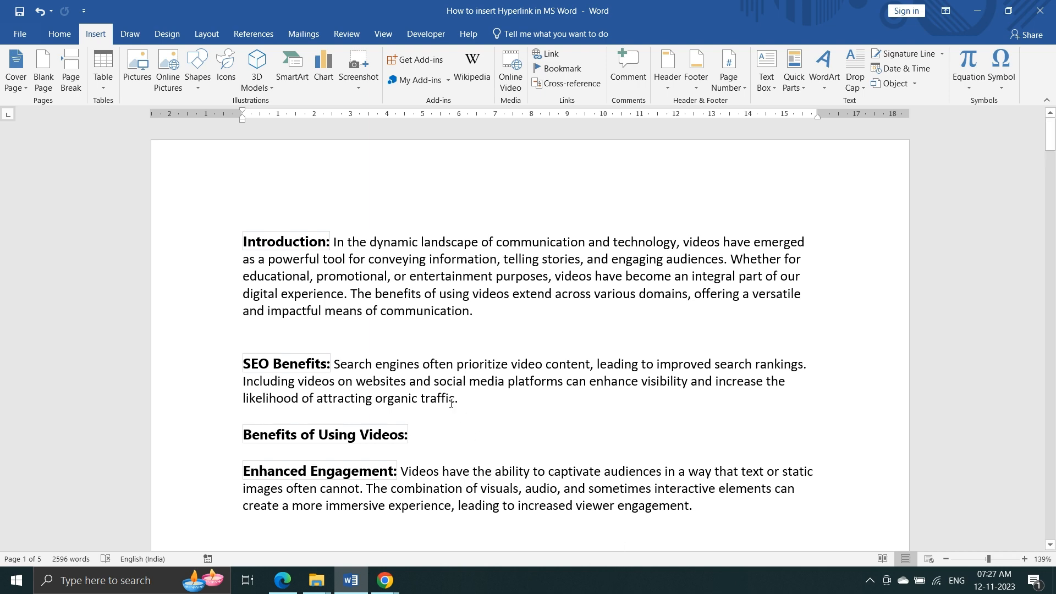
- Scroll down the document to the 'For more information' paragraph
{"action": "scroll", "coordinate": [451, 403], "scroll_direction": "down", "scroll_amount": 5}
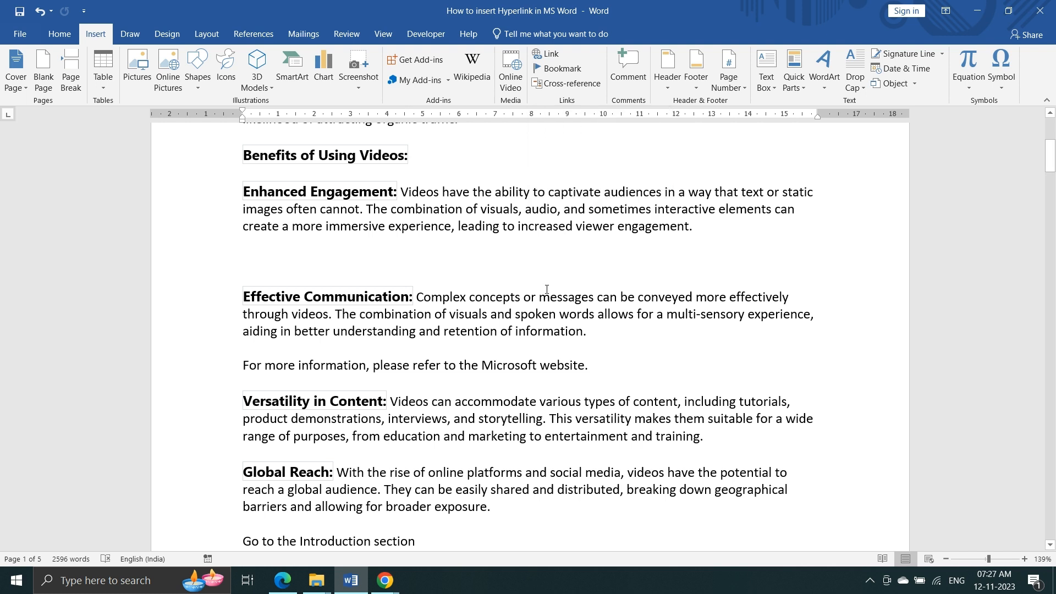
- Select the word 'Microsoft' in the 'For more information' sentence
{"action": "left_click", "coordinate": [483, 366]}
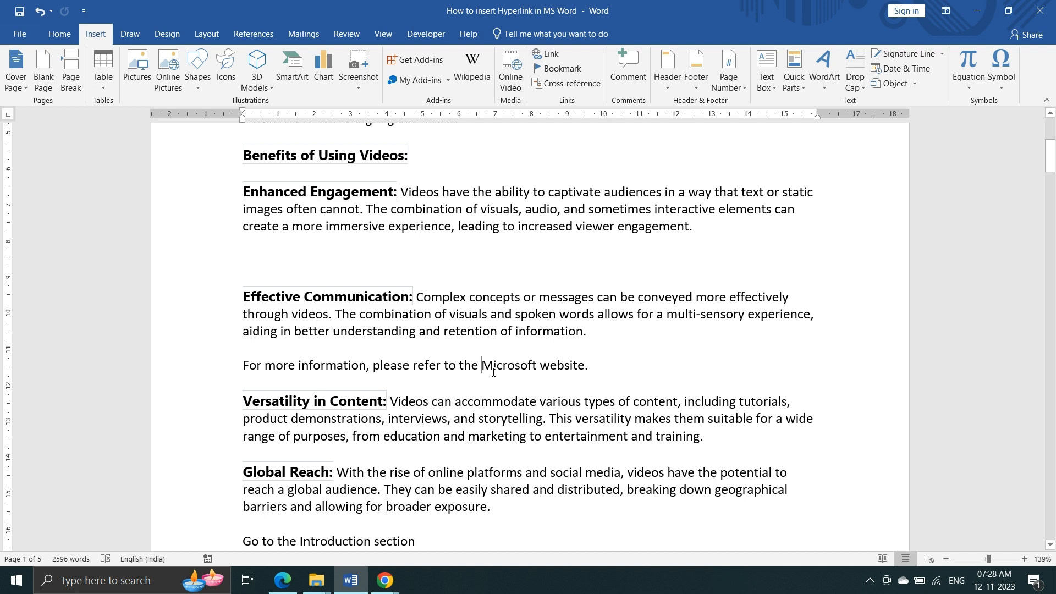
{"action": "key", "text": "shift+Right"}
{"action": "key", "text": "shift+Right"}
{"action": "key", "text": "shift+Right"}
{"action": "key", "text": "shift+Right"}
{"action": "key", "text": "shift+Right"}
{"action": "key", "text": "shift+Right"}
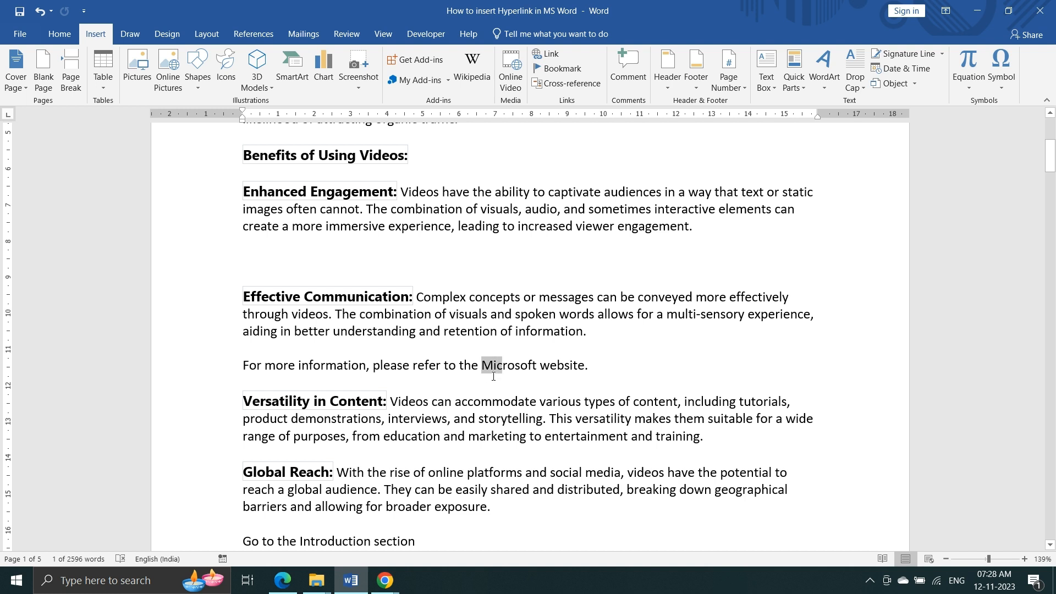
{"action": "key", "text": "shift+Right"}
{"action": "key", "text": "shift+Right"}
{"action": "key", "text": "shift+Right"}
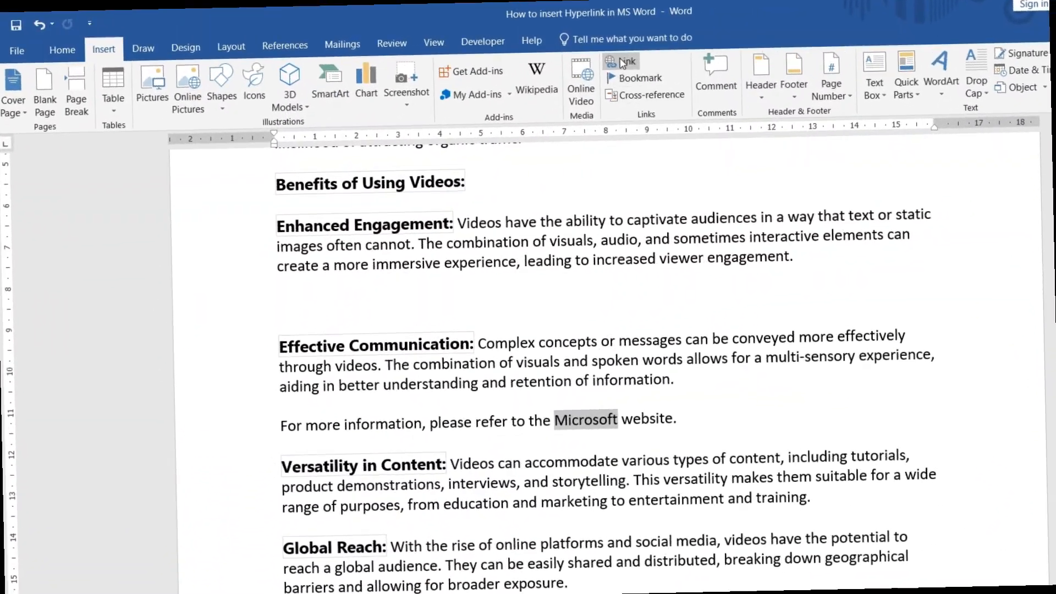
- Open the Insert Hyperlink dialog for the selected word 'Microsoft' from the Insert tab
{"action": "left_click", "coordinate": [634, 67]}
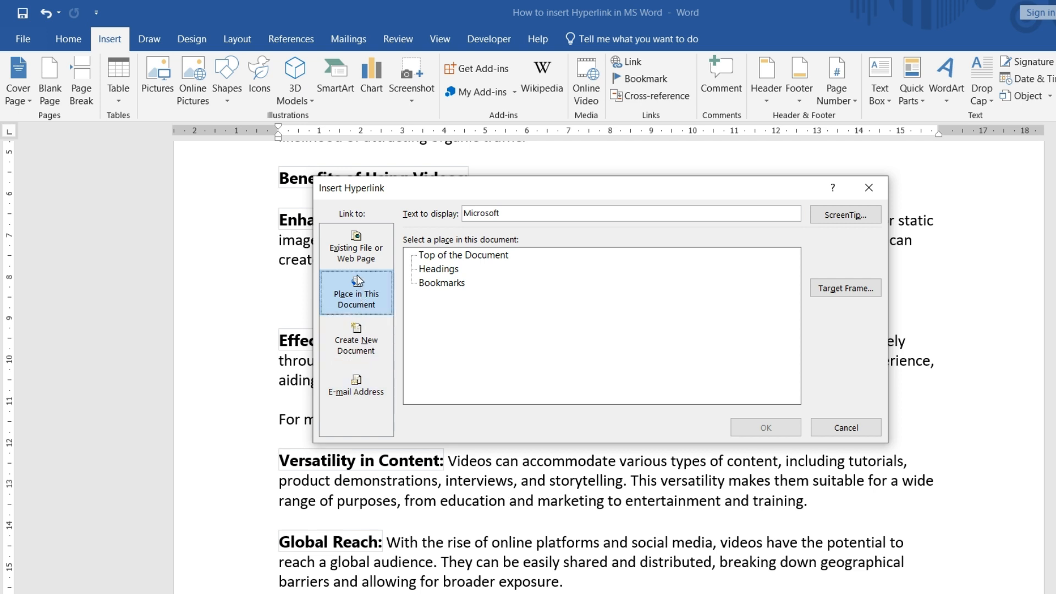
- Paste the Microsoft Office web address as the link target and open the ScreenTip settings
{"action": "left_click", "coordinate": [355, 259]}
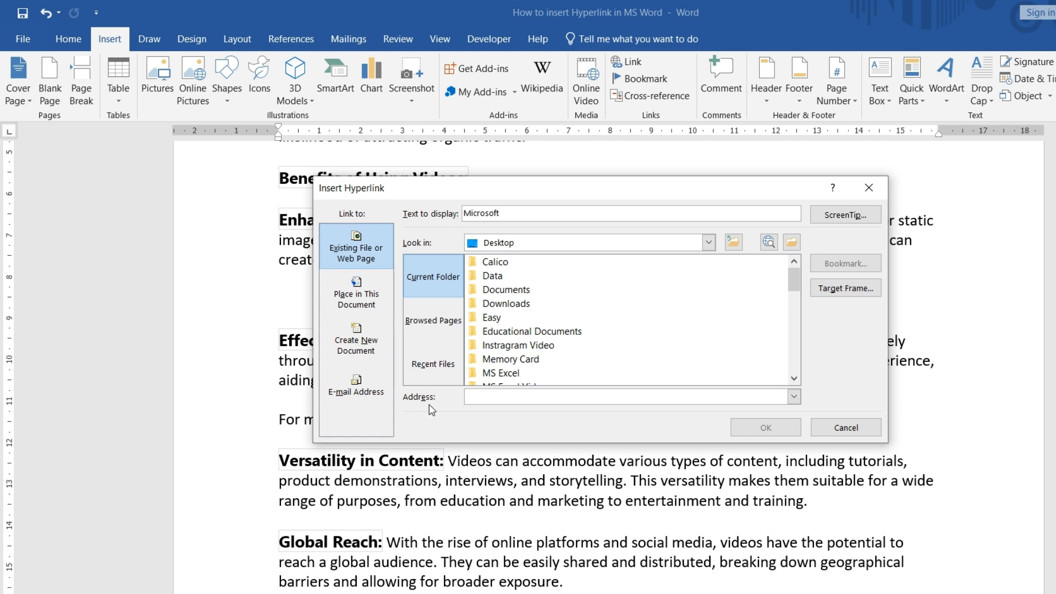
{"action": "left_click", "coordinate": [475, 405]}
{"action": "type", "text": "https://www.microsoft.com/en-in/microsoft-365/microsoft-office"}
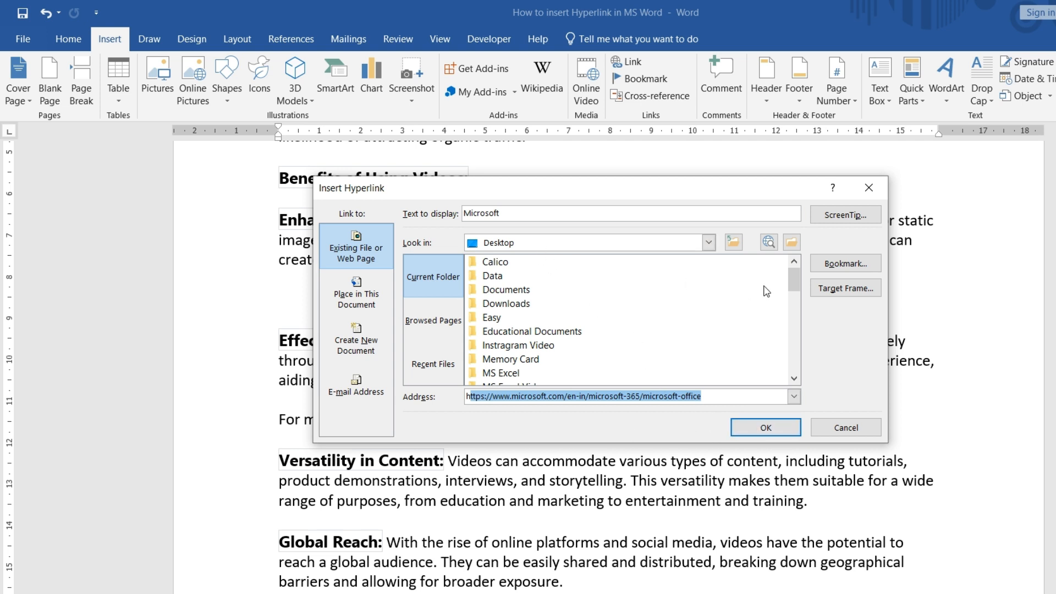
{"action": "left_click", "coordinate": [861, 222]}
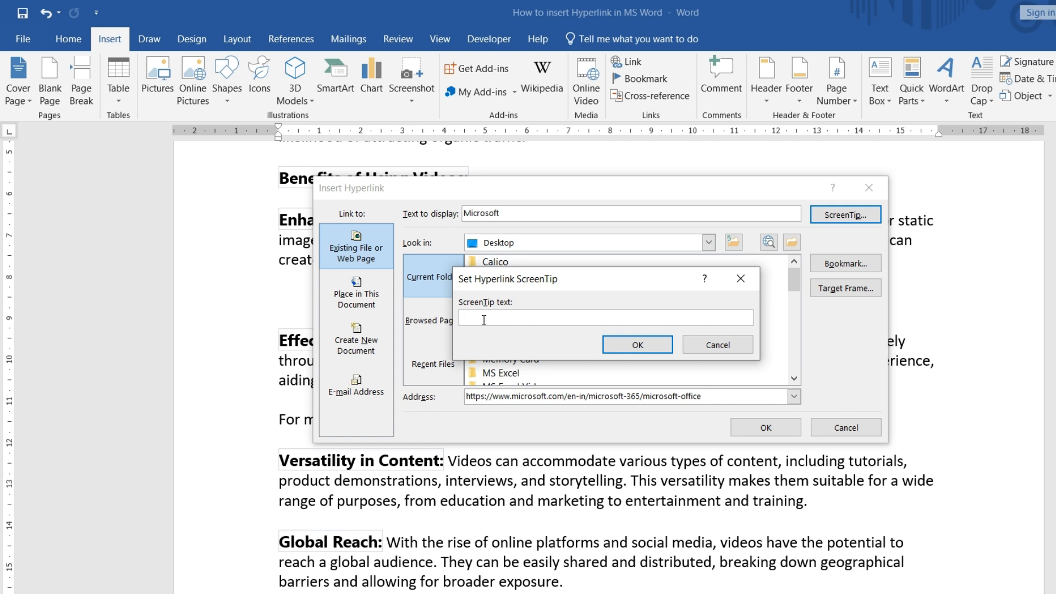
- Enter the ScreenTip 'Please click on this link' and apply the hyperlink to 'Microsoft'
{"action": "type", "text": "Please click on this link"}
{"action": "left_click", "coordinate": [647, 345]}
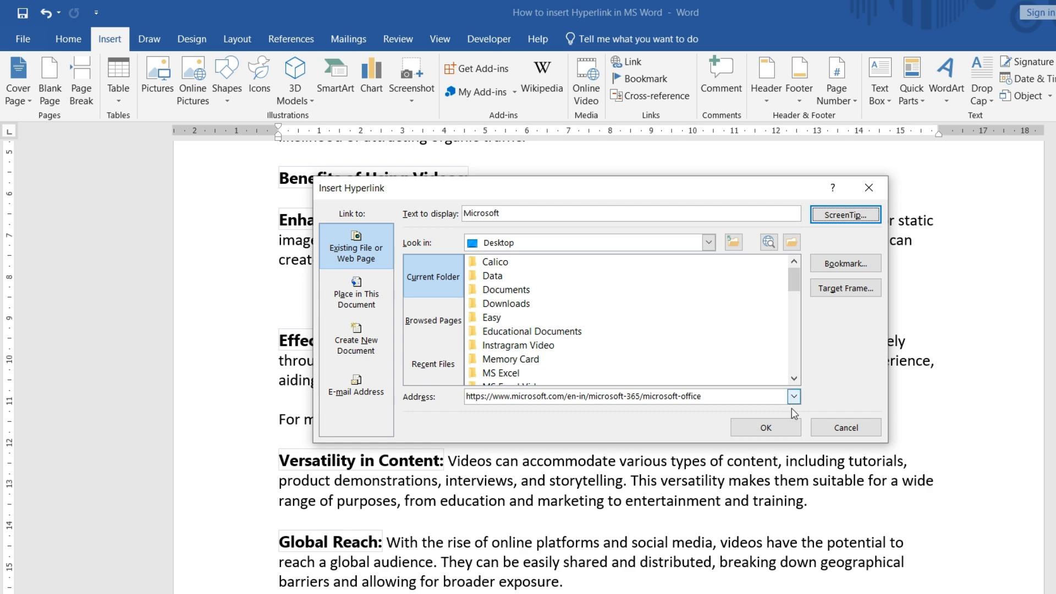
{"action": "left_click", "coordinate": [757, 434]}
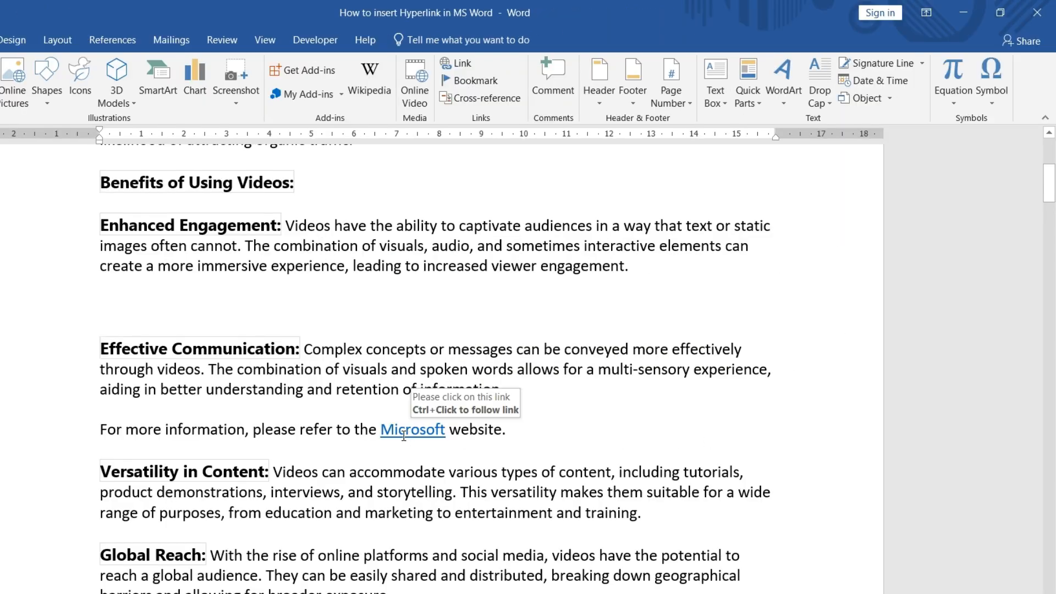
- Check the Microsoft link's ScreenTip and place the cursor inside the link
{"action": "mouse_move", "coordinate": [413, 438]}
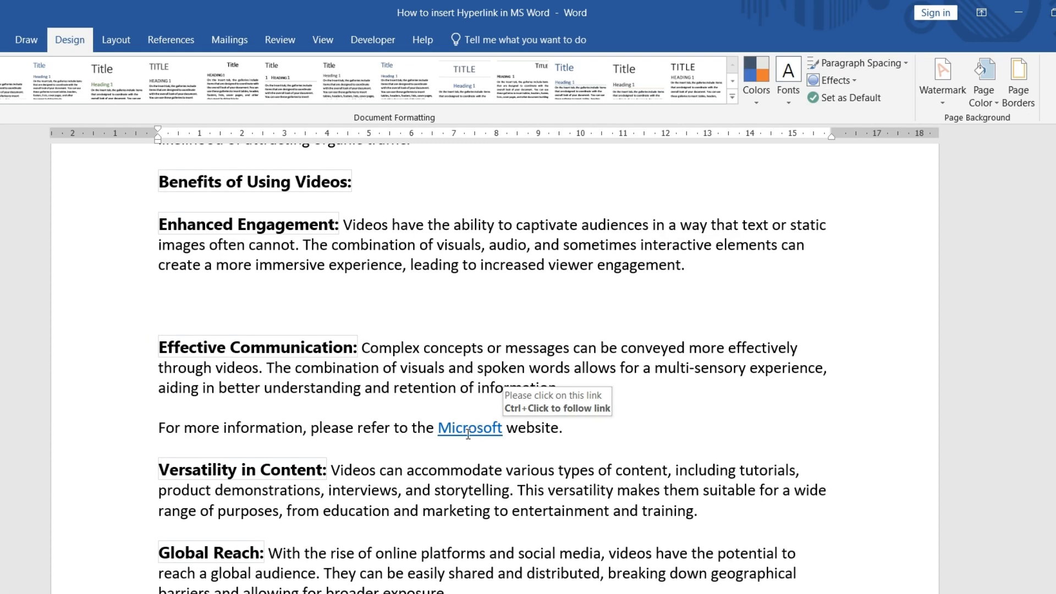
{"action": "left_click", "coordinate": [461, 434]}
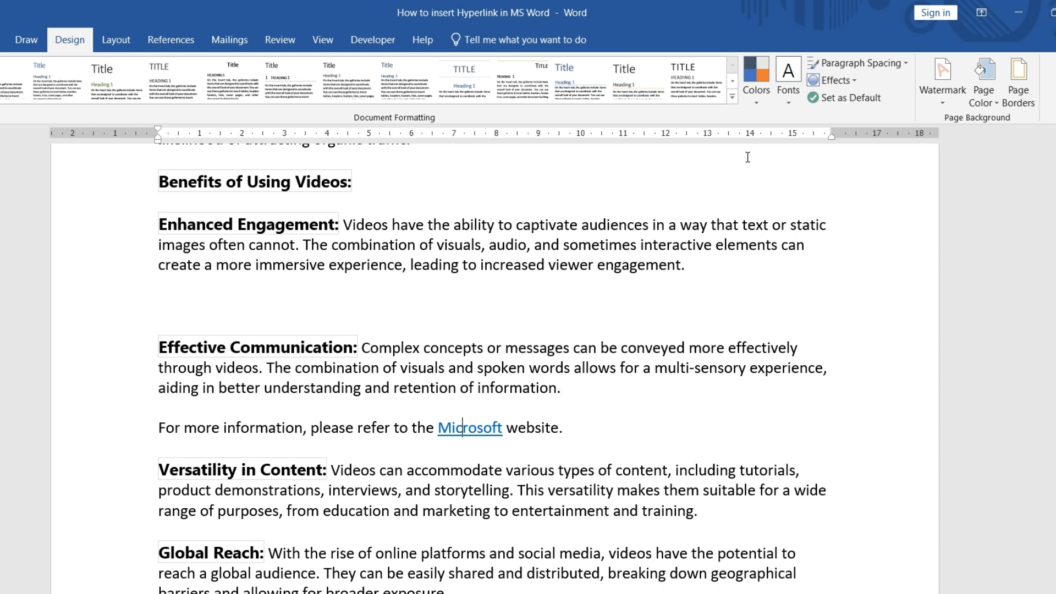
- Create a Custom 2 theme colour set with the Hyperlink colour set to green and save it
{"action": "left_click", "coordinate": [758, 104]}
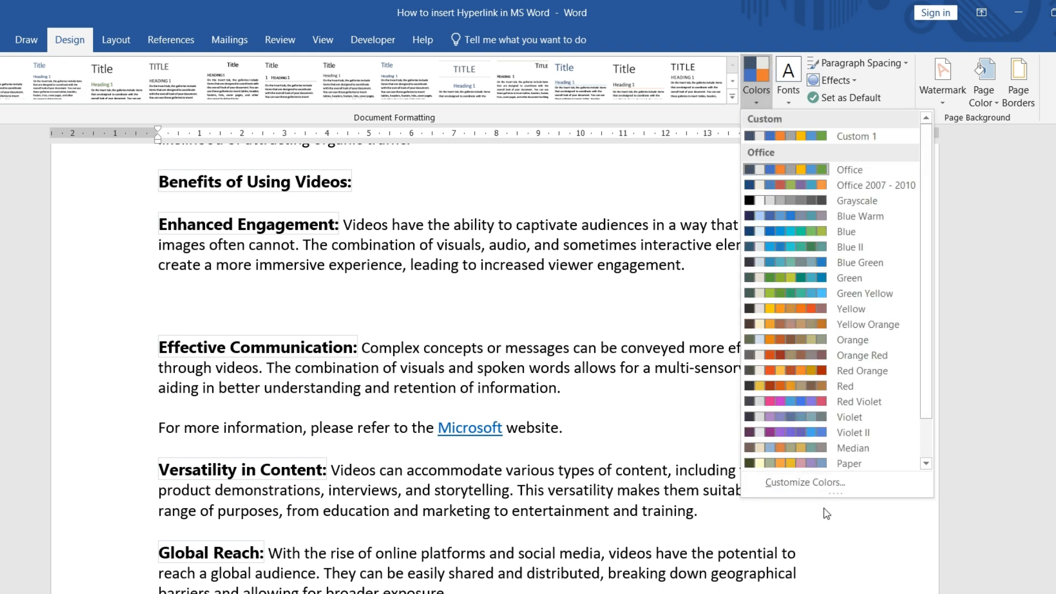
{"action": "left_click", "coordinate": [817, 483]}
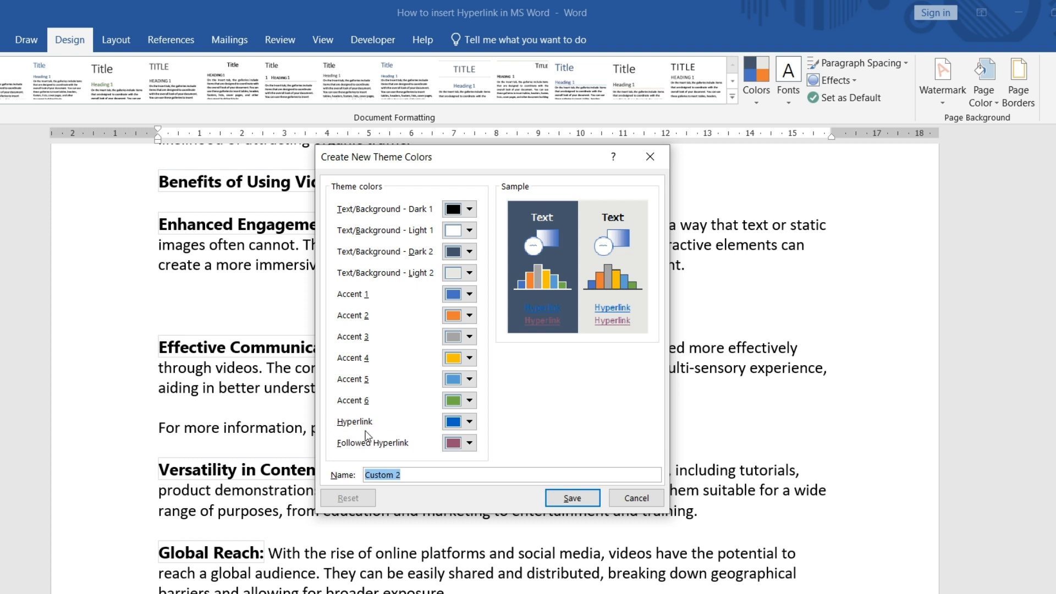
{"action": "left_click", "coordinate": [470, 422]}
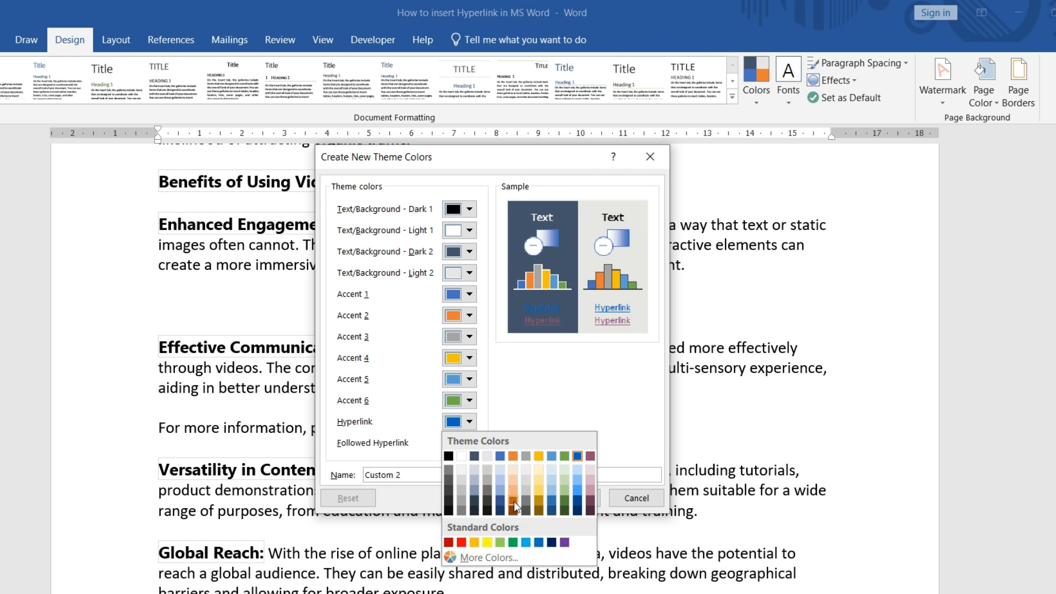
{"action": "left_click", "coordinate": [513, 543]}
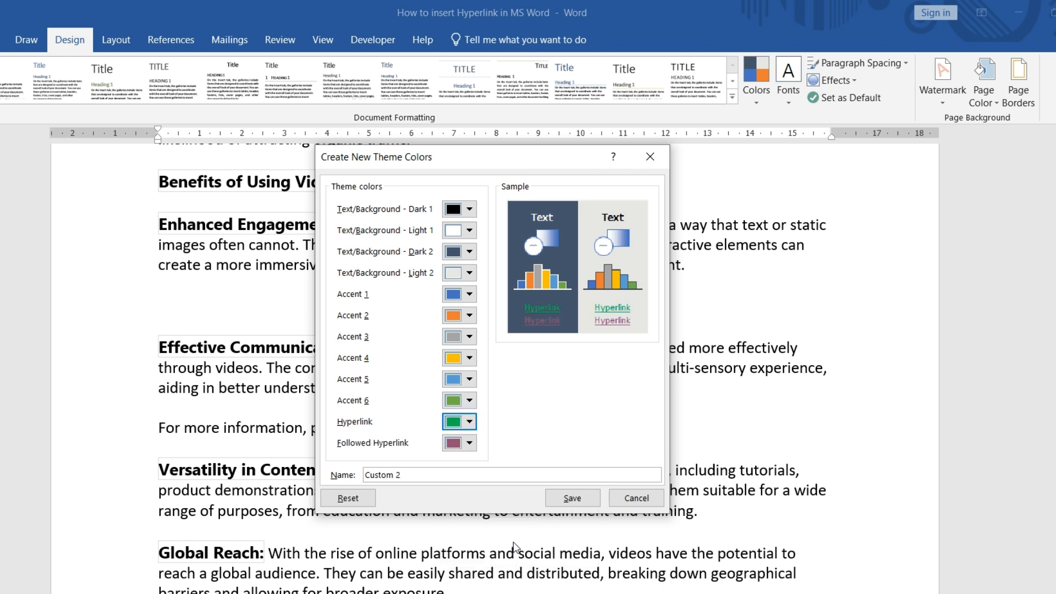
{"action": "left_click", "coordinate": [569, 502]}
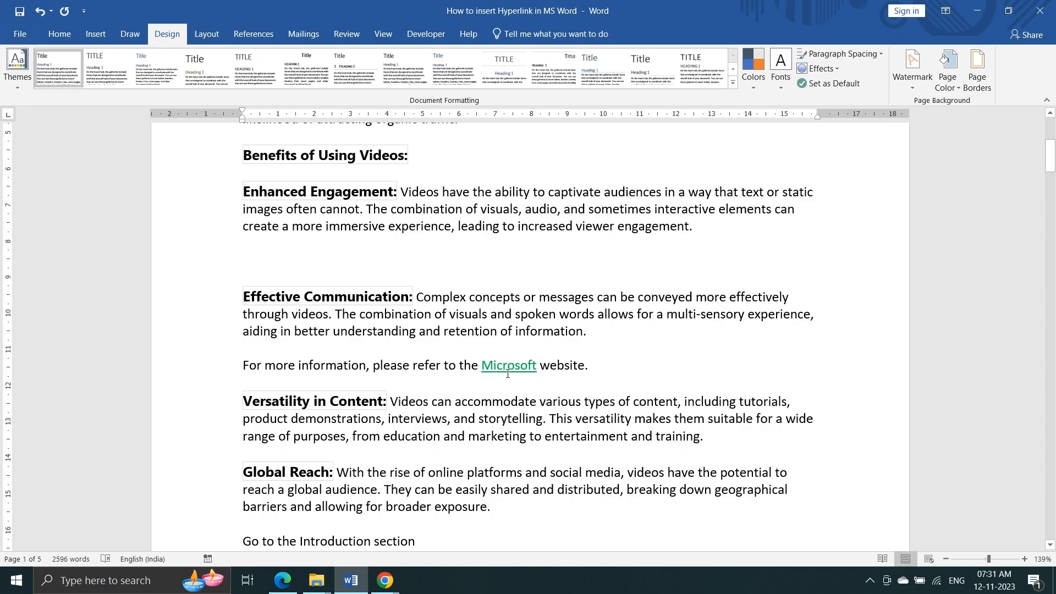
- Select the 'For more information' paragraph and follow the green Microsoft link to its web page
{"action": "mouse_move", "coordinate": [470, 436]}
{"action": "left_click", "coordinate": [587, 375]}
{"action": "mouse_move", "coordinate": [507, 374]}
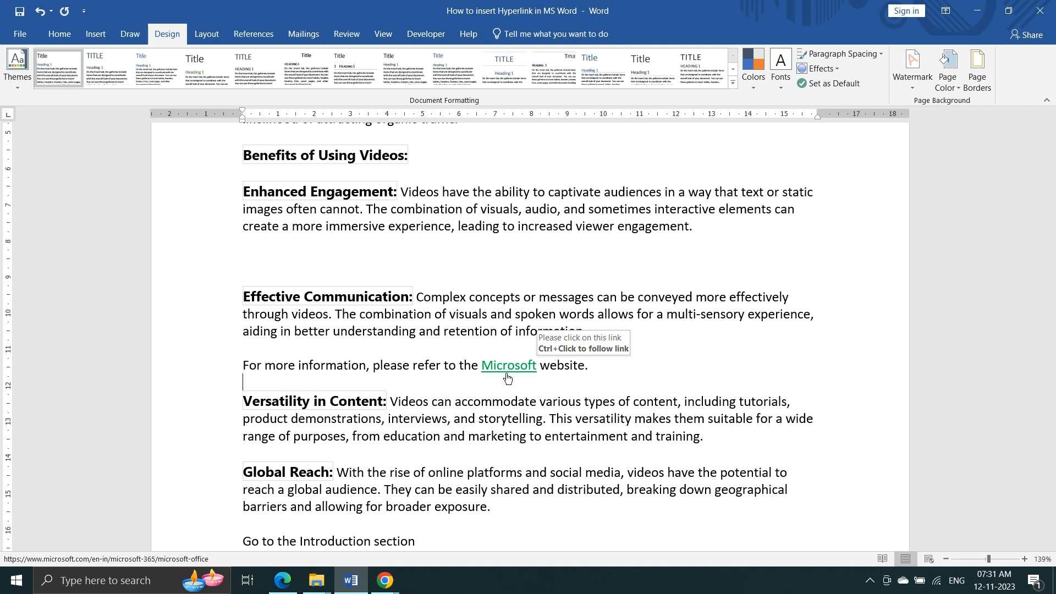
{"action": "triple_click", "coordinate": [509, 376]}
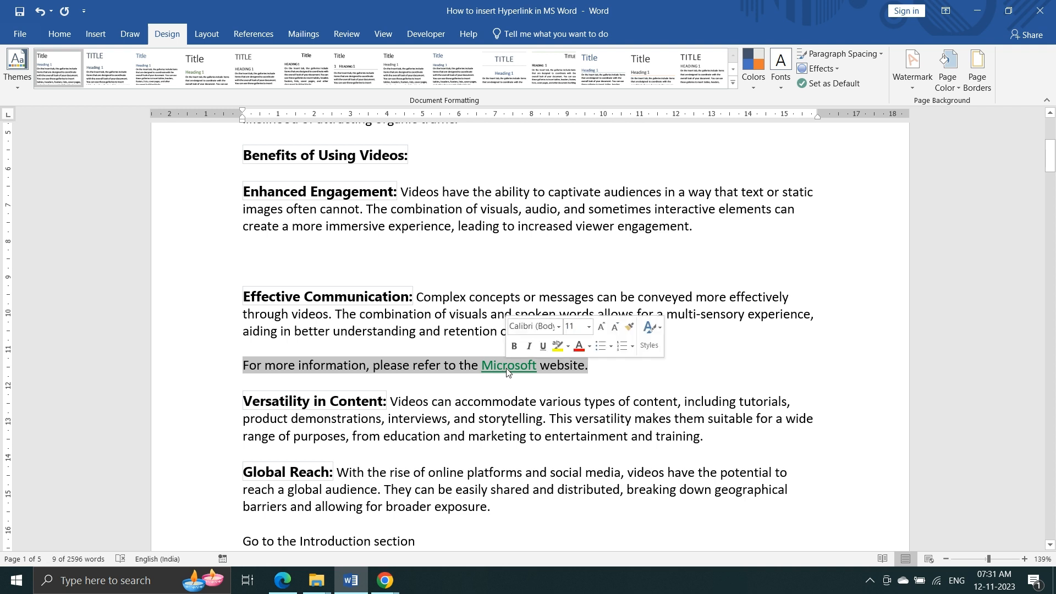
{"action": "left_click", "coordinate": [511, 374]}
{"action": "triple_click", "coordinate": [511, 375]}
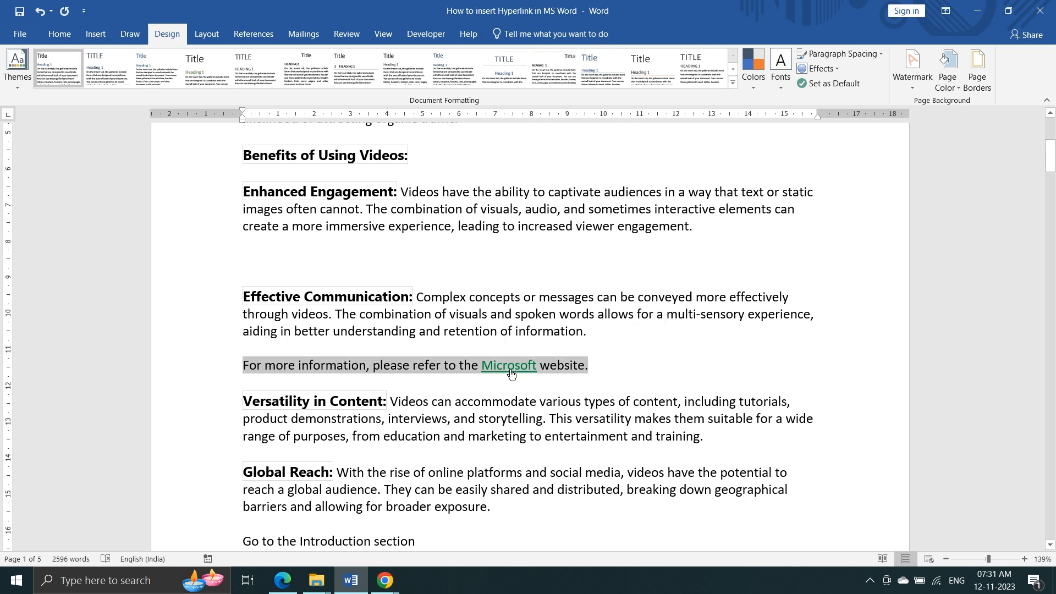
{"action": "left_click", "coordinate": [511, 373], "text": "ctrl"}
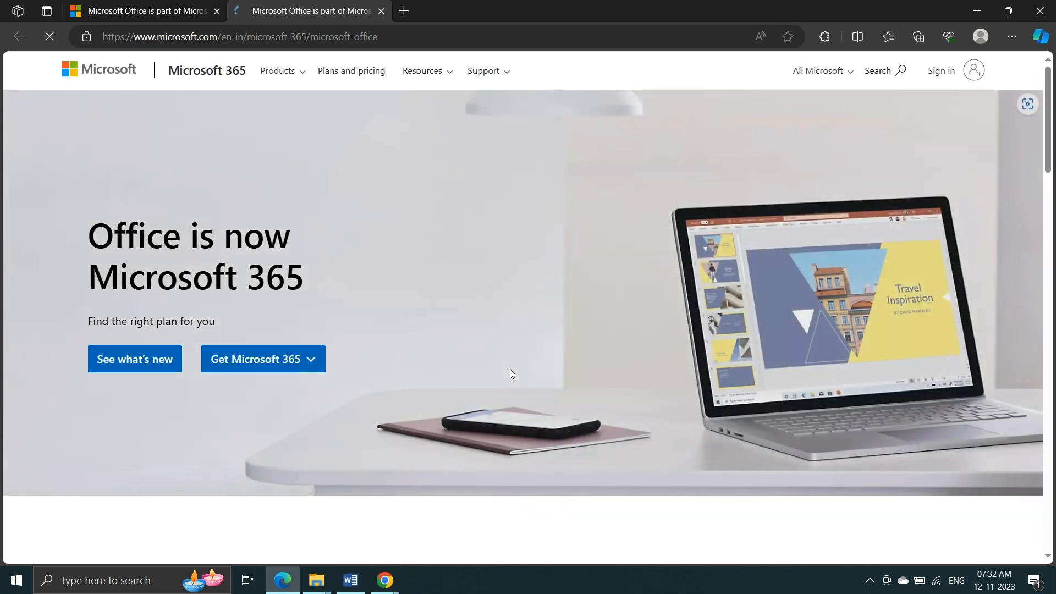
- Scroll through the Microsoft 365 Office page in Edge before returning to Word
{"action": "scroll", "coordinate": [343, 203], "scroll_direction": "down", "scroll_amount": 6}
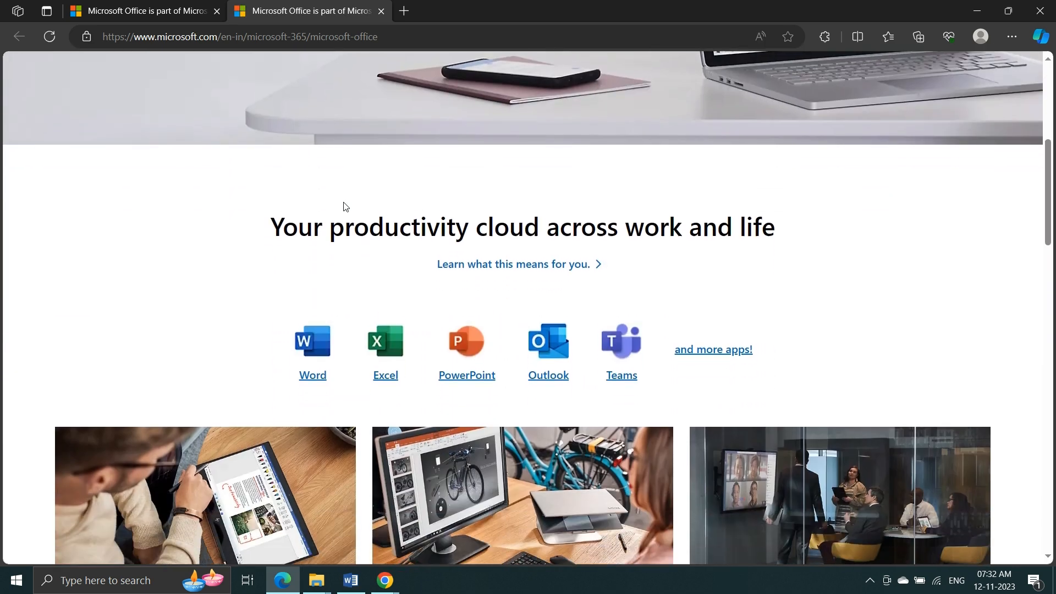
{"action": "scroll", "coordinate": [343, 203], "scroll_direction": "up", "scroll_amount": 7}
{"action": "scroll", "coordinate": [344, 207], "scroll_direction": "down", "scroll_amount": 6}
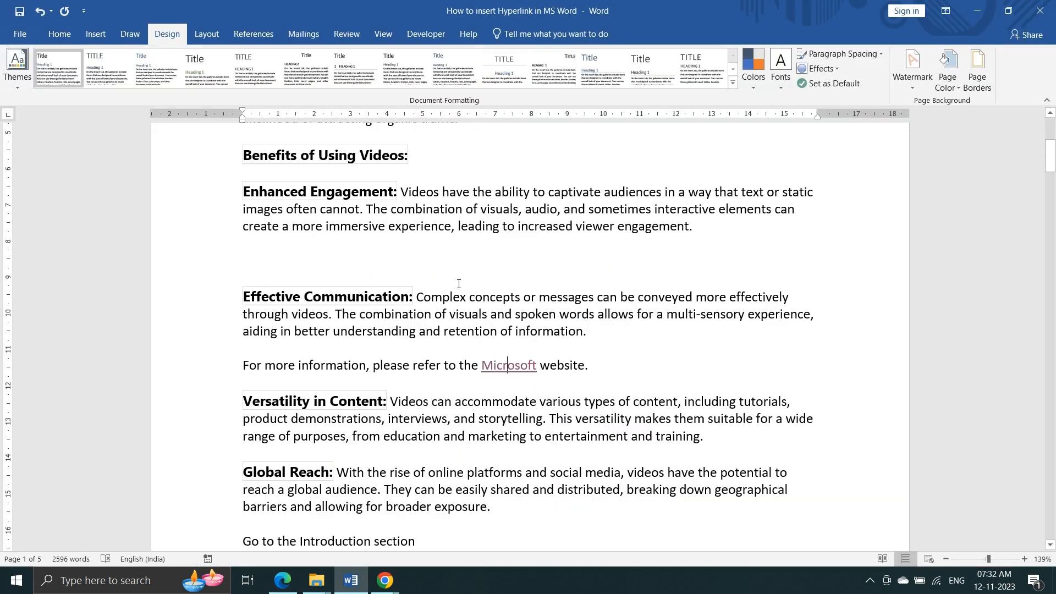
{"action": "scroll", "coordinate": [459, 284], "scroll_direction": "down", "scroll_amount": 5}
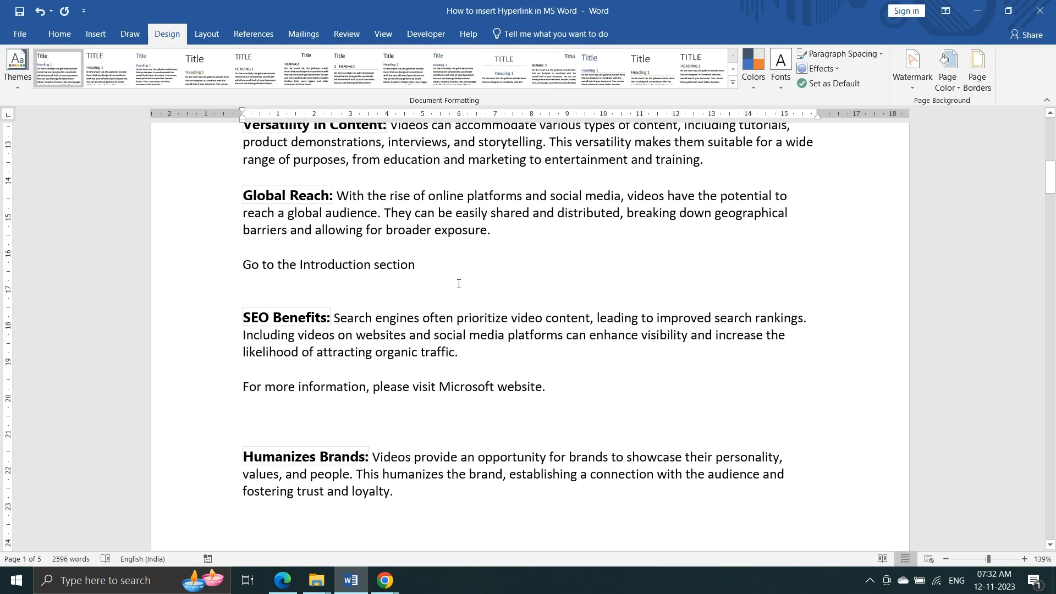
- Select just the contact person's name in the 'For more information contact' sentence
{"action": "scroll", "coordinate": [459, 284], "scroll_direction": "down", "scroll_amount": 10}
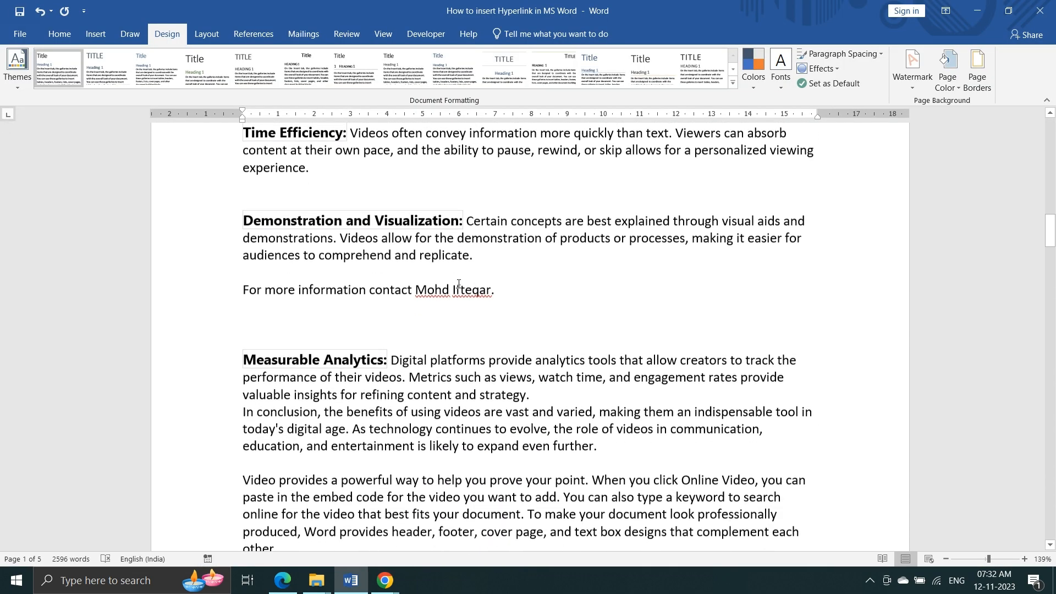
{"action": "scroll", "coordinate": [459, 284], "scroll_direction": "down", "scroll_amount": 1}
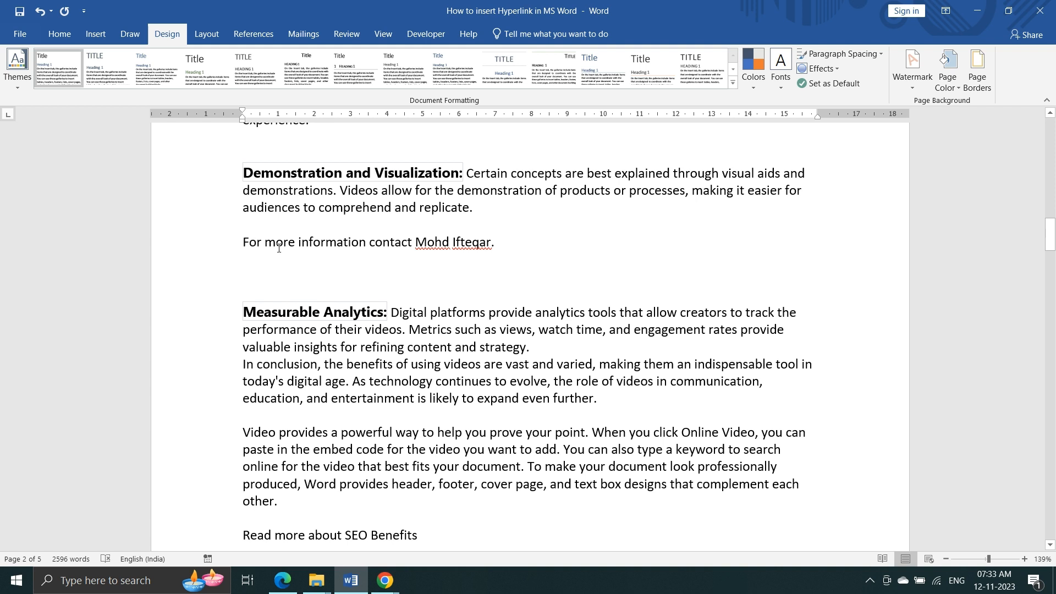
{"action": "left_click", "coordinate": [491, 244]}
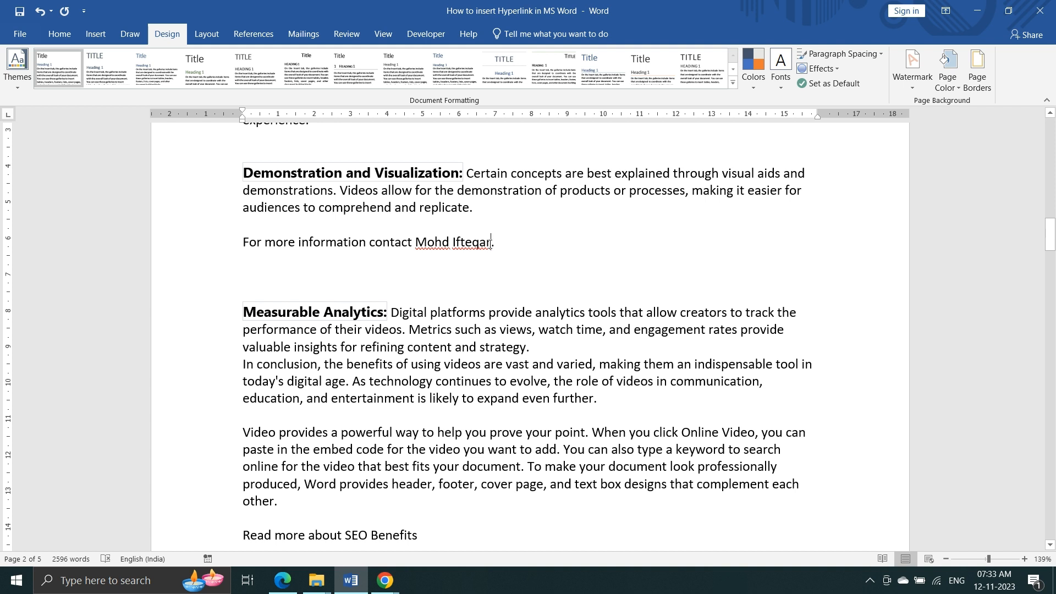
{"action": "key", "text": "Left"}
{"action": "key", "text": "shift+Left"}
{"action": "key", "text": "shift+Left"}
{"action": "key", "text": "shift+Left"}
{"action": "key", "text": "shift+Left"}
{"action": "key", "text": "shift+Left"}
{"action": "key", "text": "shift+Left"}
{"action": "key", "text": "shift+Left"}
{"action": "key", "text": "shift+Left"}
{"action": "key", "text": "shift+Left"}
{"action": "key", "text": "shift+Left"}
{"action": "key", "text": "shift+Left"}
{"action": "key", "text": "shift+Left"}
{"action": "key", "text": "shift+Left"}
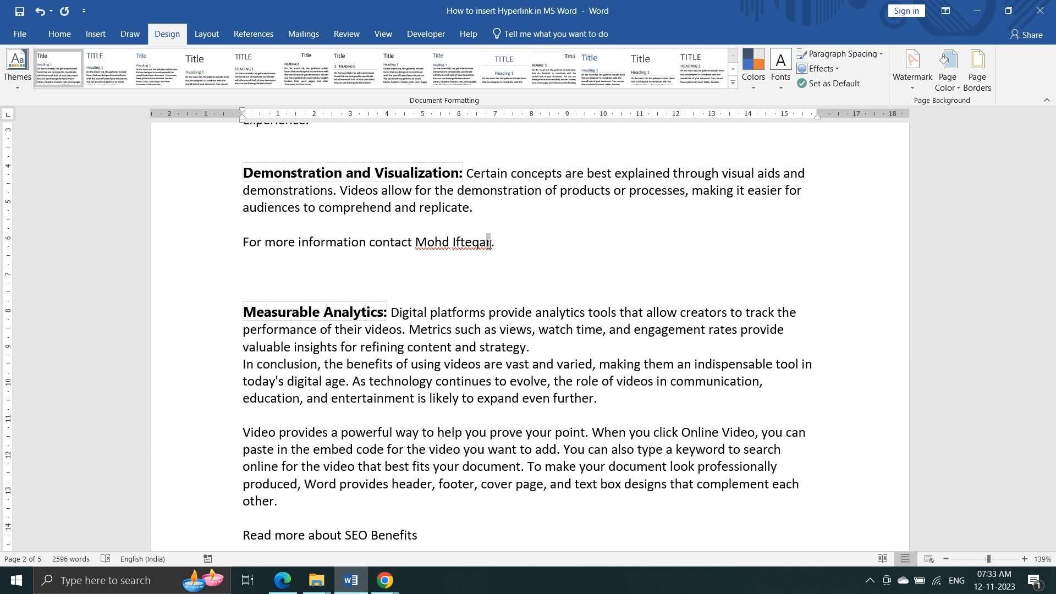
{"action": "key", "text": "shift+Right"}
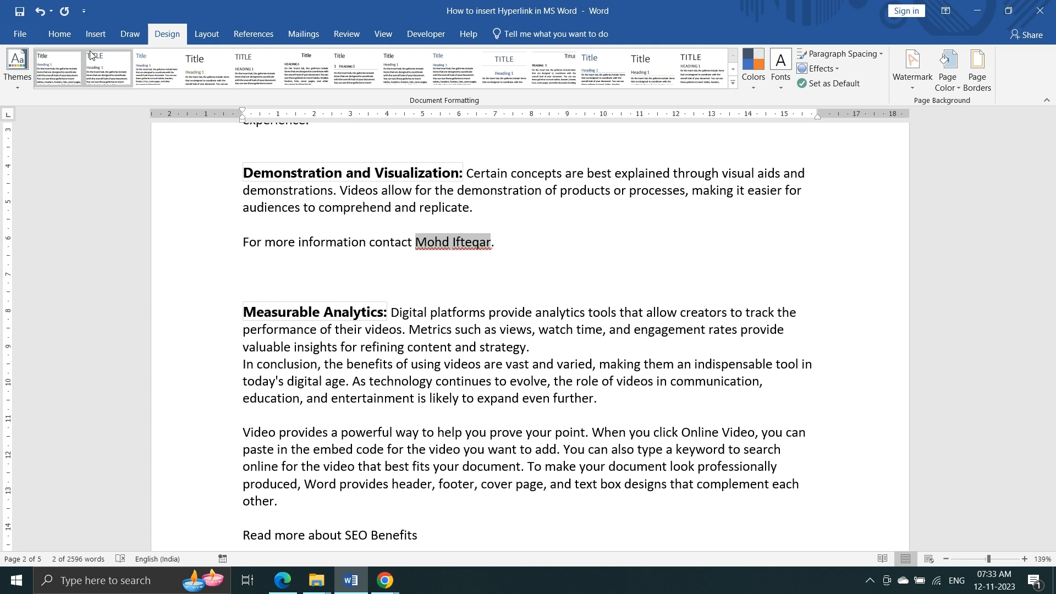
{"action": "left_click", "coordinate": [94, 35]}
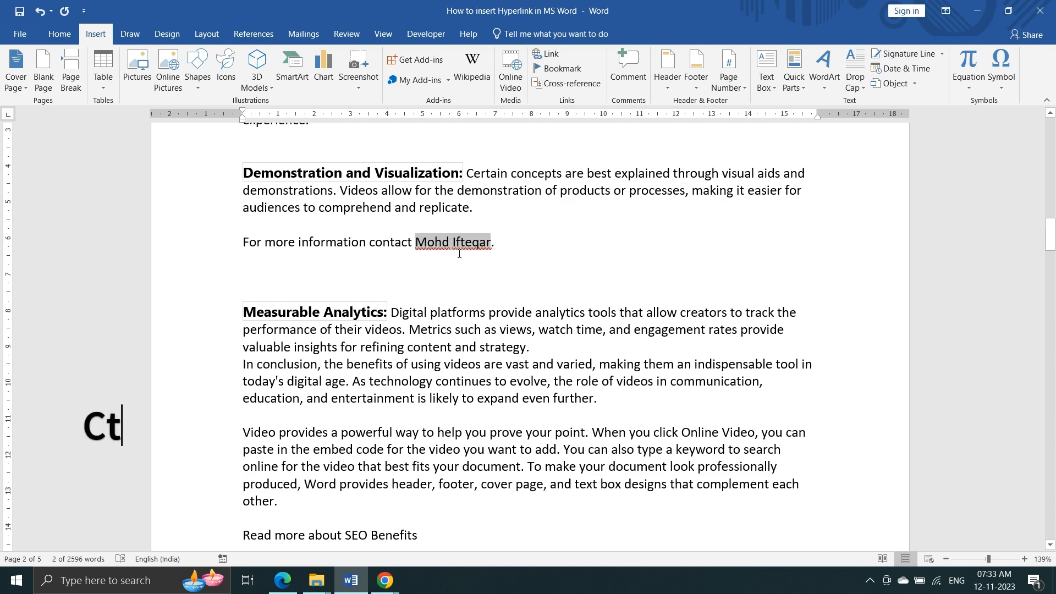
- Link the contact name to the contact's e-mail address with the subject 'Enquiry'
{"action": "key", "text": "ctrl+k"}
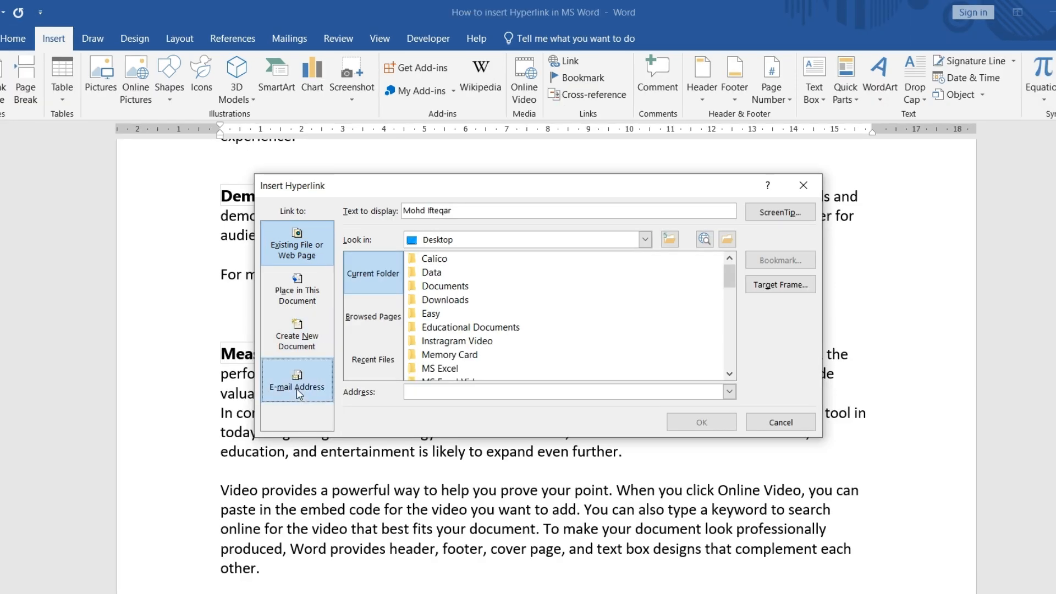
{"action": "left_click", "coordinate": [298, 392]}
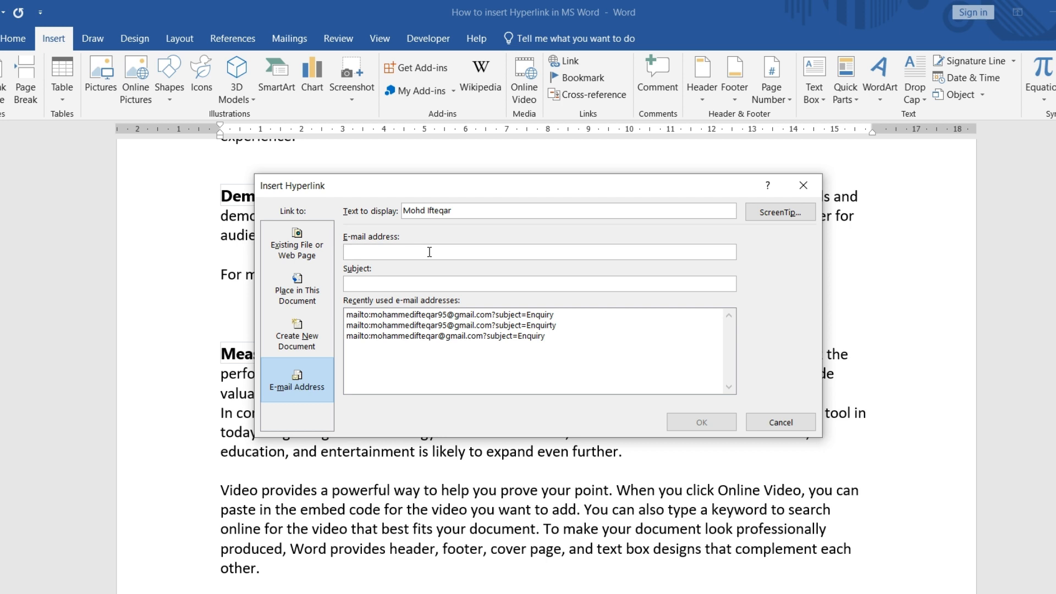
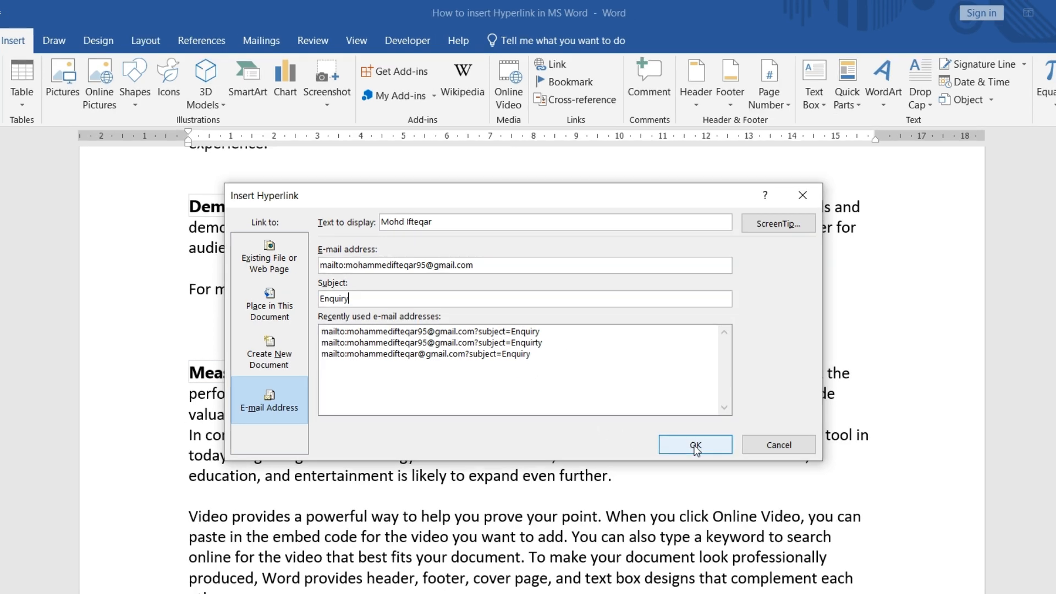
{"action": "left_click", "coordinate": [700, 425]}
{"action": "mouse_move", "coordinate": [455, 281]}
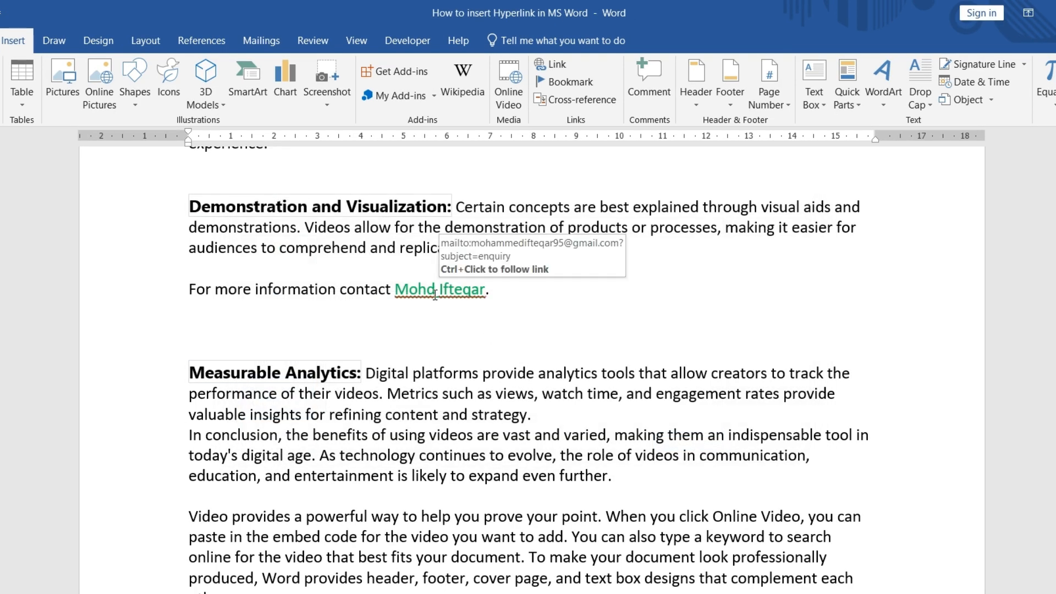
{"action": "left_click", "coordinate": [497, 312]}
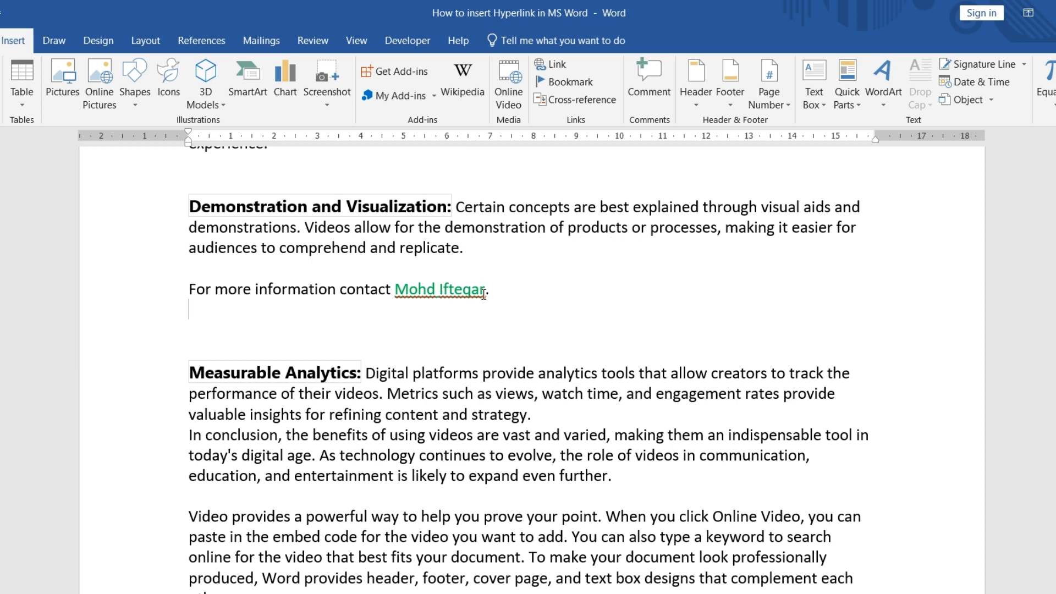
{"action": "mouse_move", "coordinate": [439, 296]}
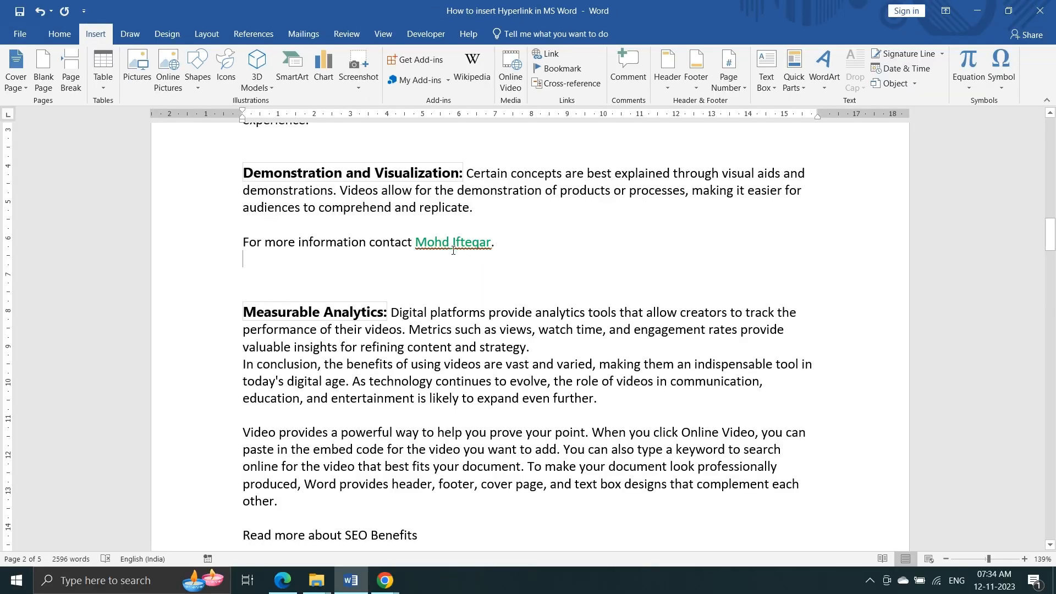
- Test that the e-mail link opens a new Mail message, then minimize the draft
{"action": "left_click", "coordinate": [450, 250], "text": "ctrl"}
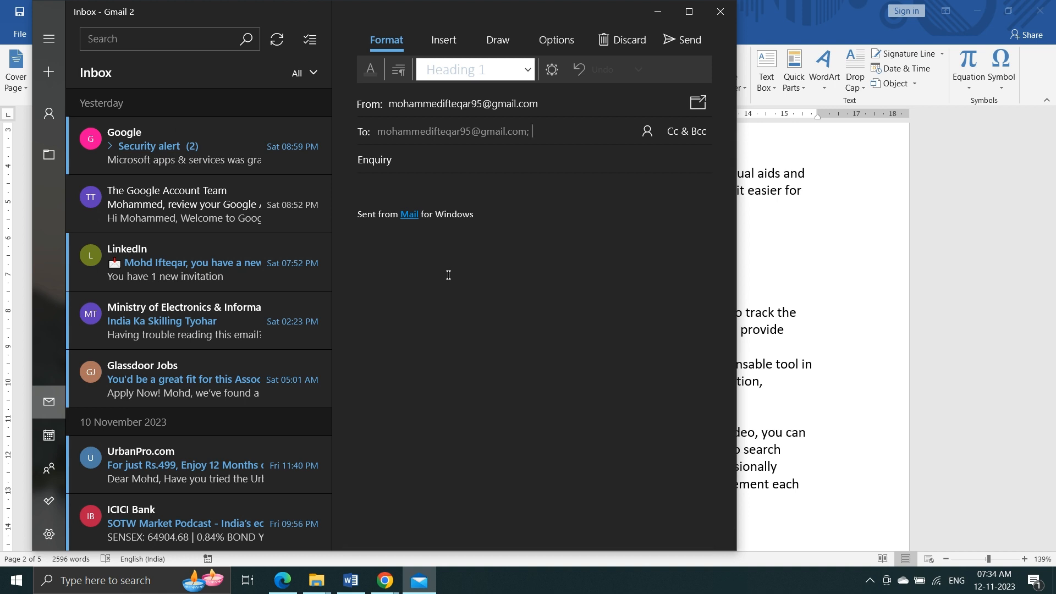
{"action": "left_click", "coordinate": [657, 12]}
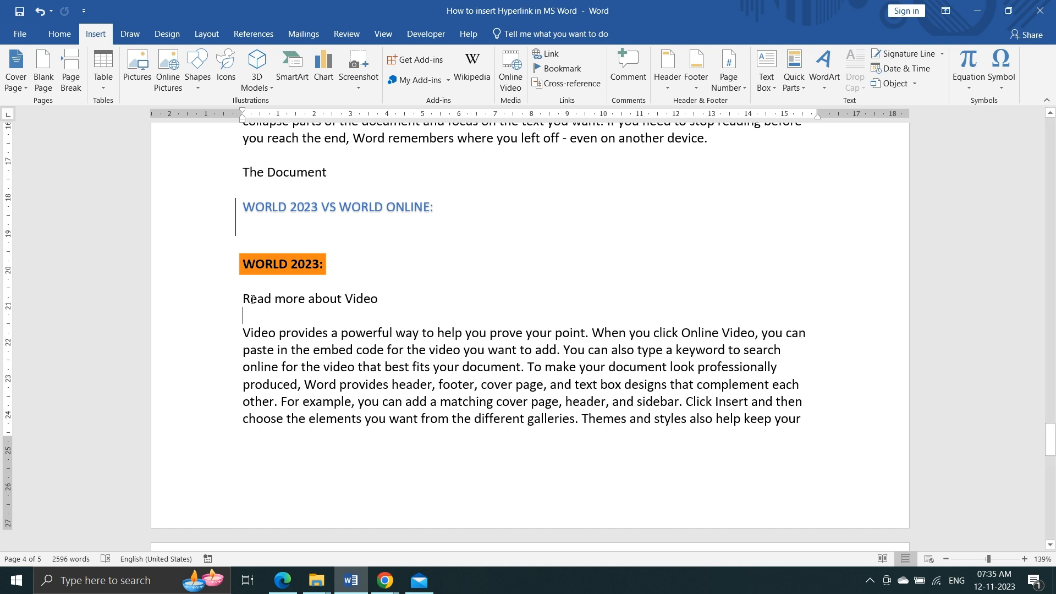
- Hyperlink the word 'Video' in 'Read more about Video' to Top of the Document
{"action": "left_click", "coordinate": [348, 298]}
{"action": "key", "text": "shift+Right"}
{"action": "key", "text": "shift+Right"}
{"action": "key", "text": "shift+Right"}
{"action": "key", "text": "shift+Right"}
{"action": "key", "text": "shift+Right"}
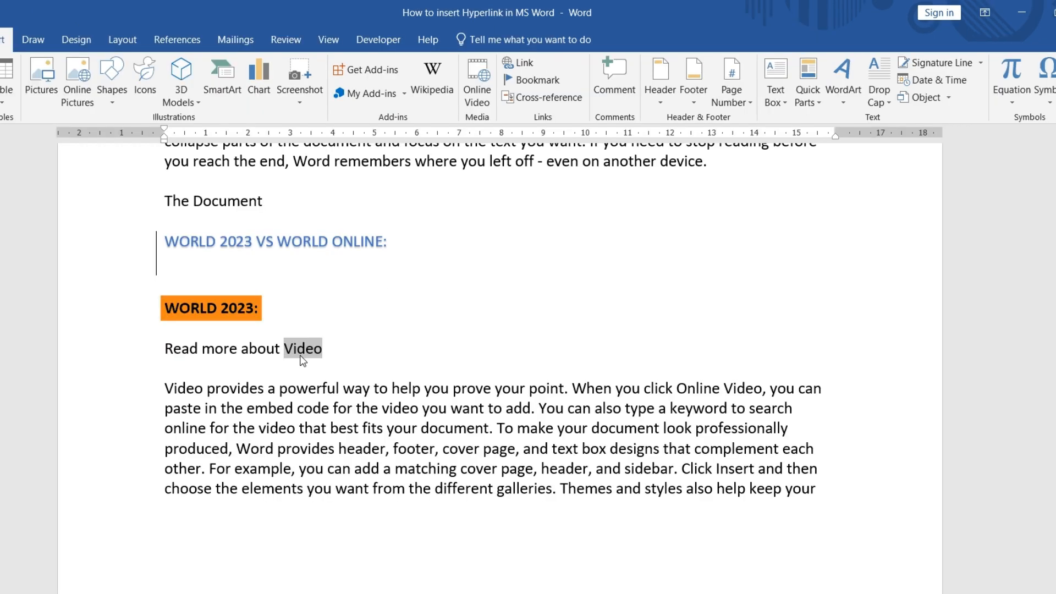
{"action": "right_click", "coordinate": [302, 360]}
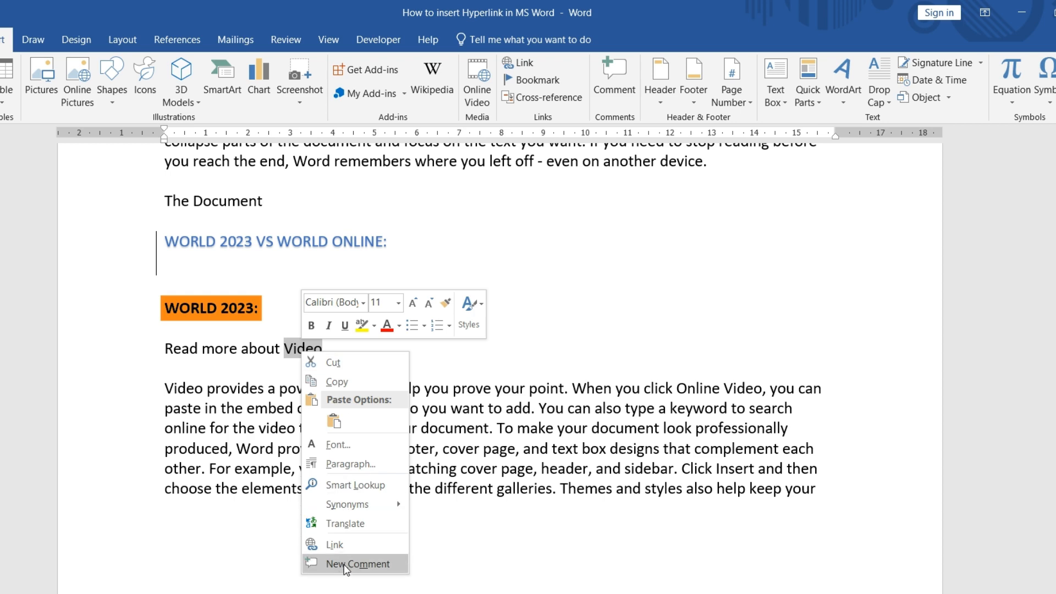
{"action": "left_click", "coordinate": [315, 547]}
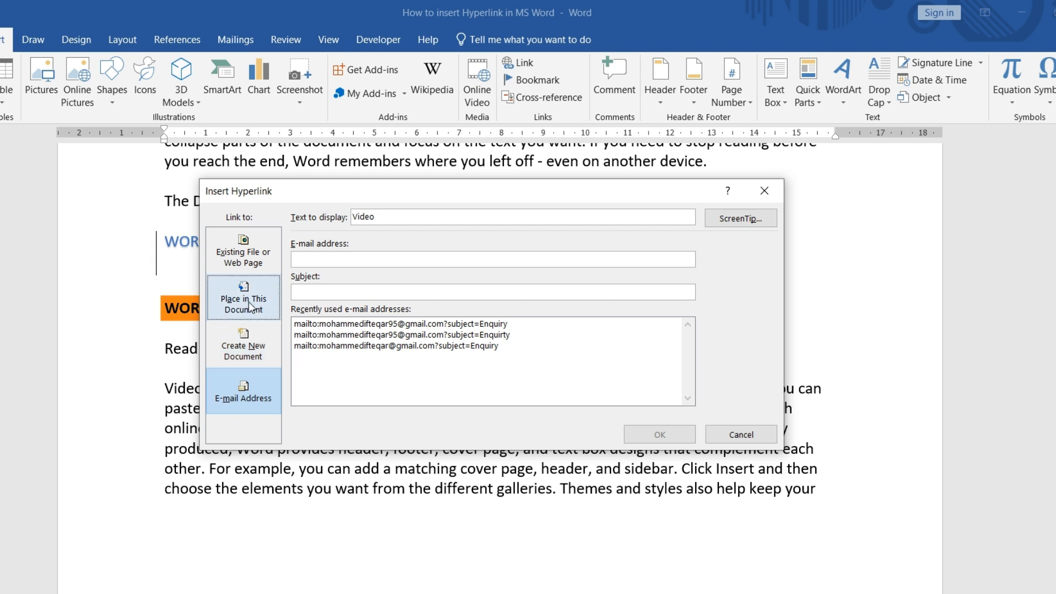
{"action": "left_click", "coordinate": [250, 307]}
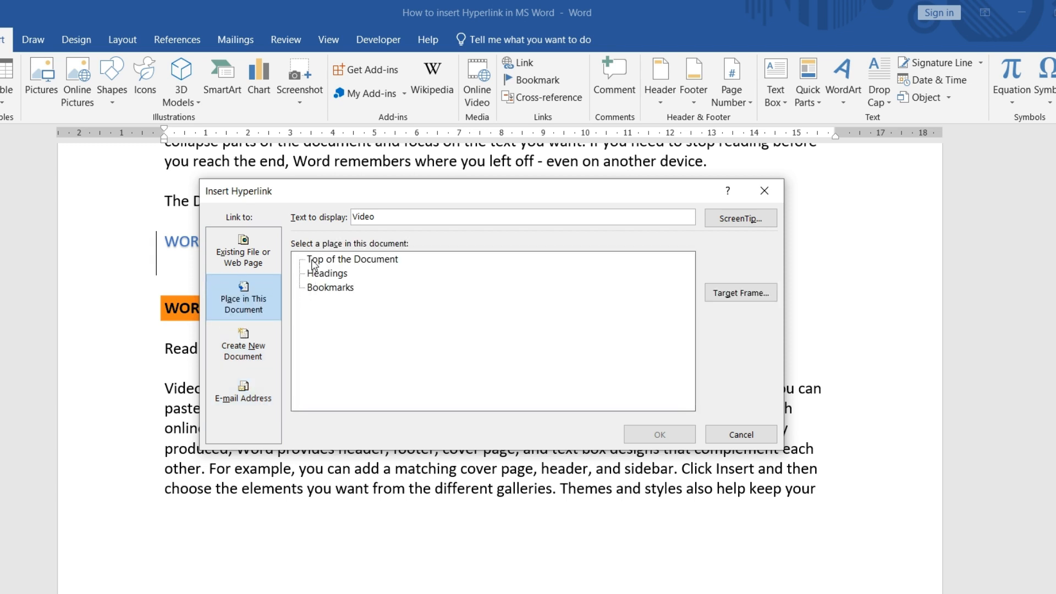
{"action": "left_click", "coordinate": [314, 260]}
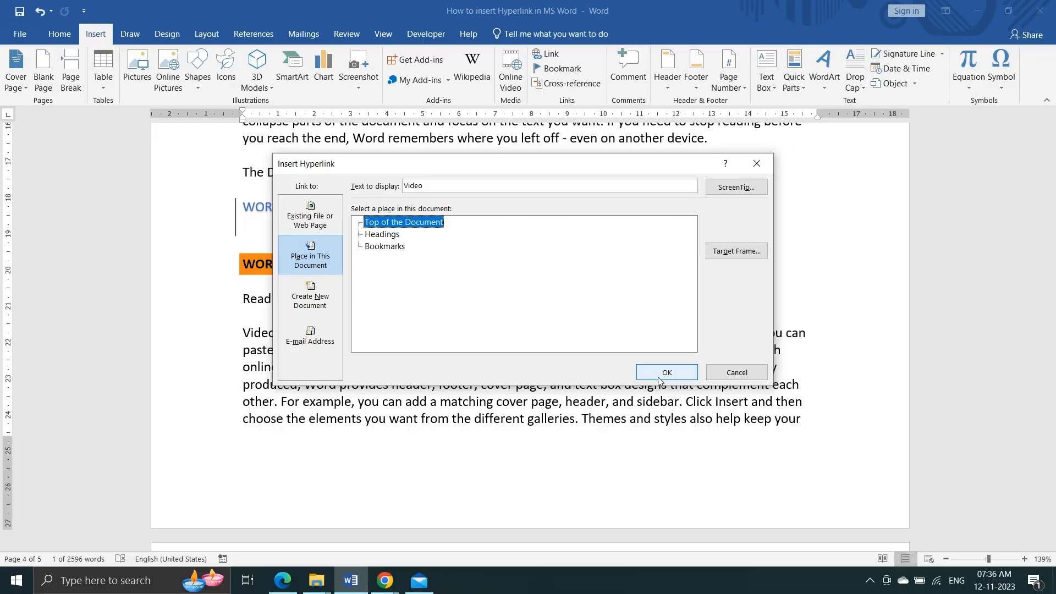
{"action": "left_click", "coordinate": [666, 372]}
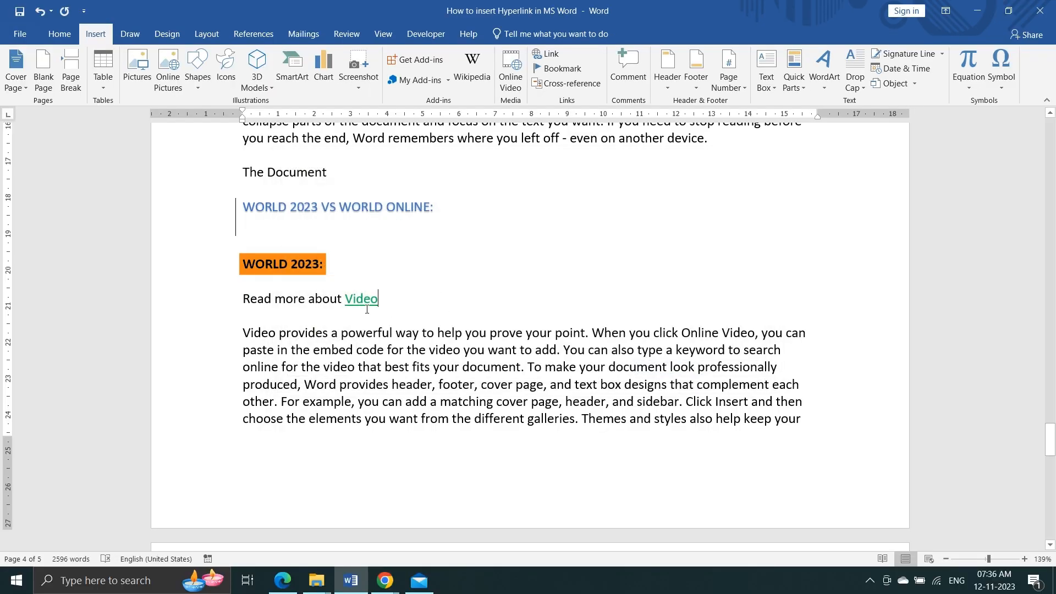
- Follow the Video link to confirm it jumps to the top of the document
{"action": "mouse_move", "coordinate": [358, 300]}
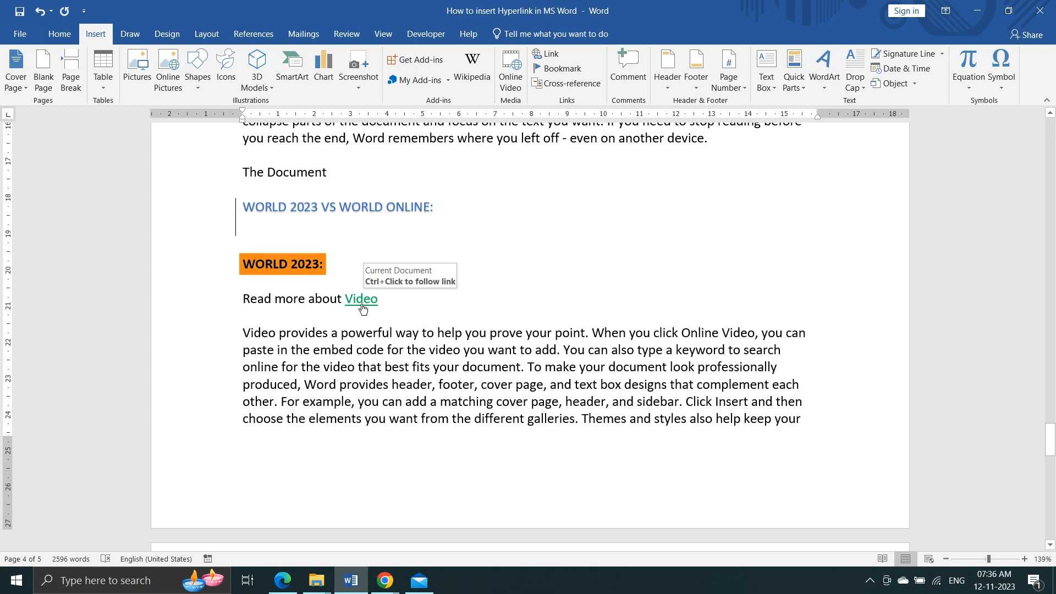
{"action": "left_click", "coordinate": [363, 308], "text": "ctrl"}
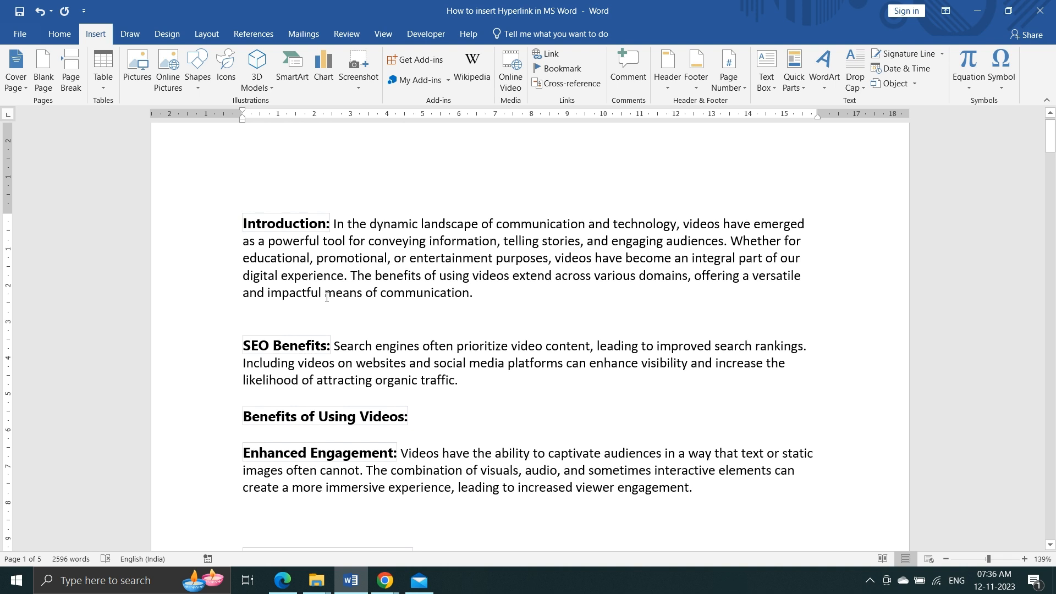
{"action": "scroll", "coordinate": [414, 335], "scroll_direction": "down", "scroll_amount": 2}
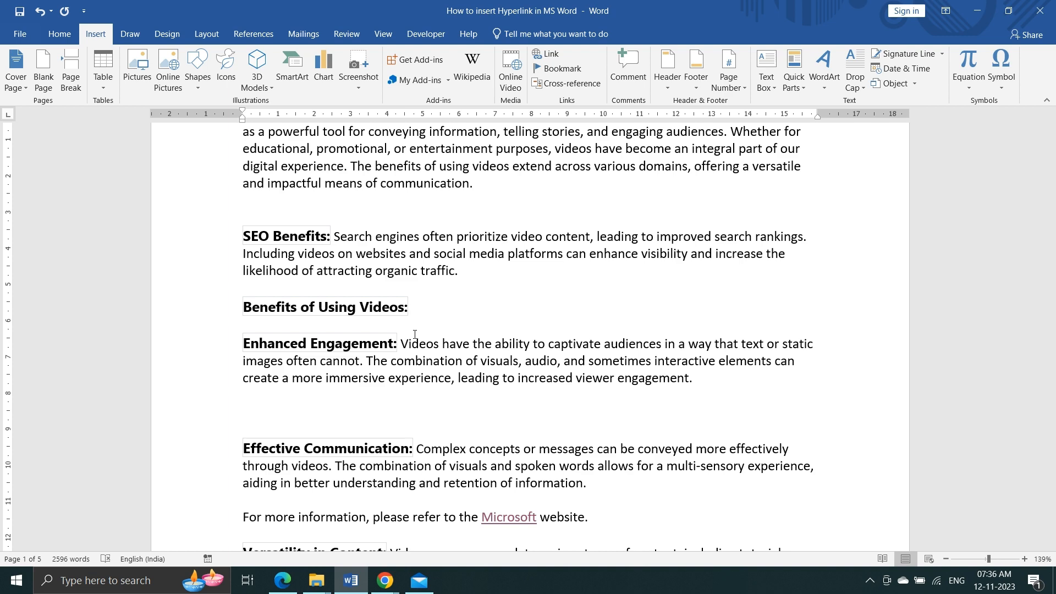
{"action": "scroll", "coordinate": [415, 335], "scroll_direction": "down", "scroll_amount": 2}
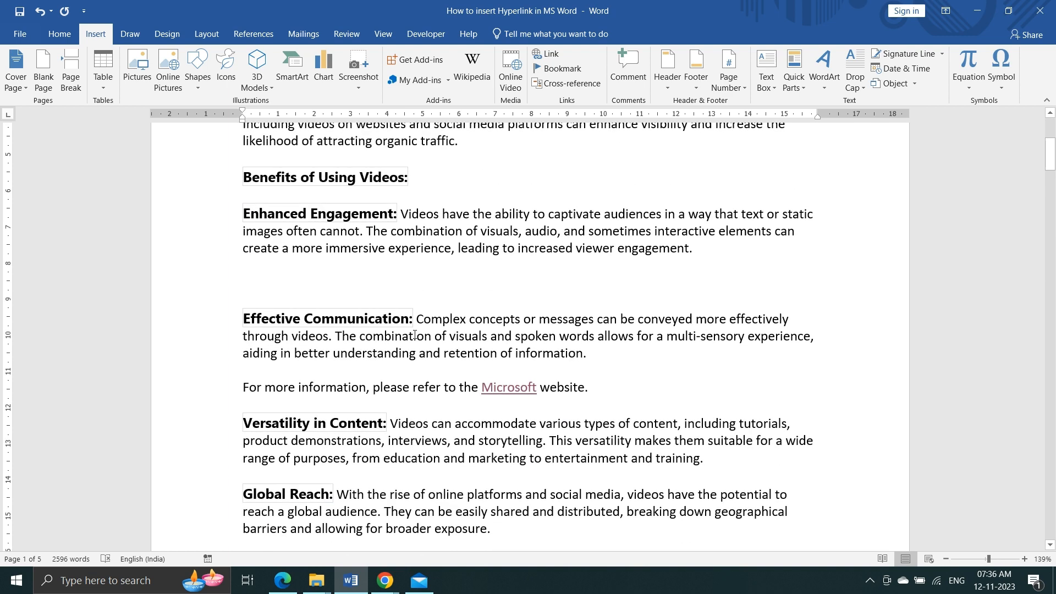